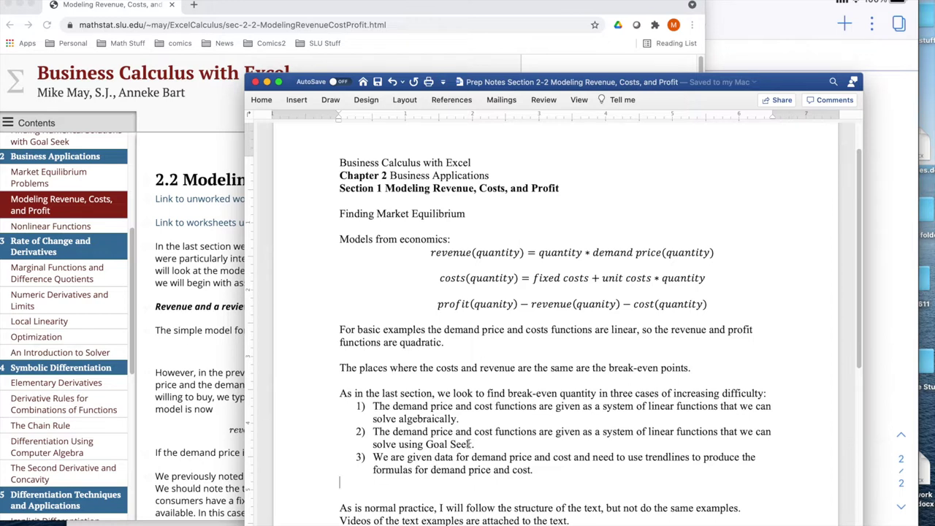
Step: Add a period after 'Goal Seek' in item 2 of the numbered list
click(475, 444)
text(.)
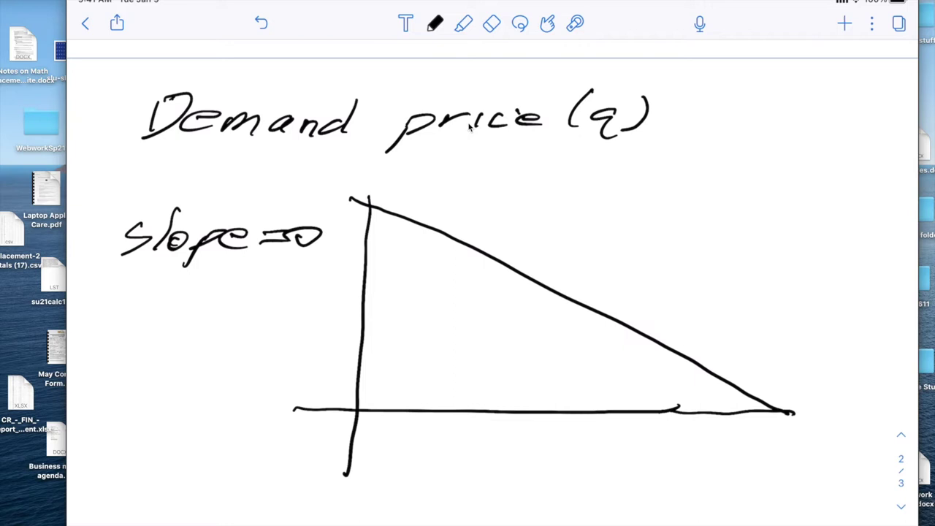
Step: Handwrite 'vertical line demand inelastic', circle the top intercept, and draw a small slope triangle
mouse_move(123, 293)
mouse_down()
mouse_move(131, 310)
mouse_move(148, 293)
mouse_move(337, 303)
mouse_up()
mouse_move(166, 343)
mouse_down()
mouse_move(227, 343)
mouse_move(329, 382)
mouse_up()
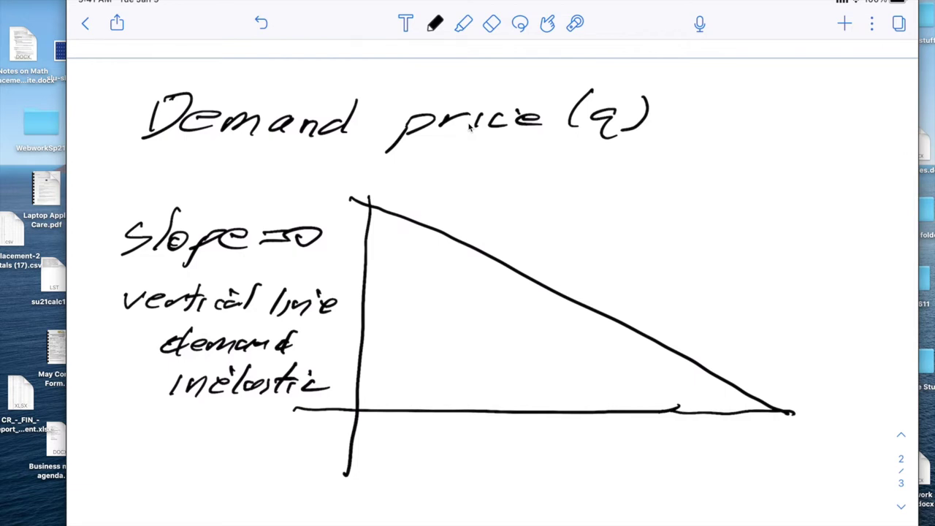
mouse_move(382, 200)
mouse_down()
mouse_move(355, 205)
mouse_move(384, 207)
mouse_up()
mouse_move(439, 244)
mouse_down()
mouse_move(429, 274)
mouse_move(501, 274)
mouse_up()
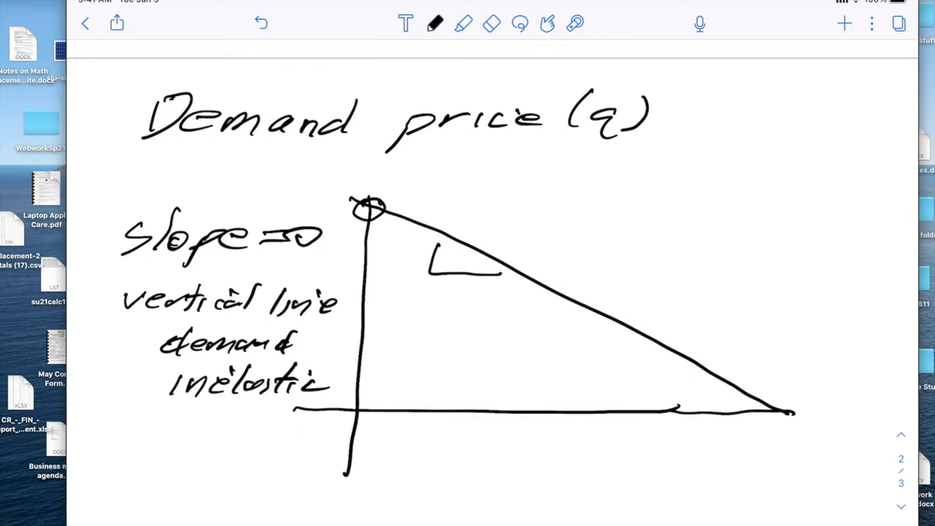
Step: With the pen, write q* and demand price below the demand graph
scroll(494, 263, down, 5)
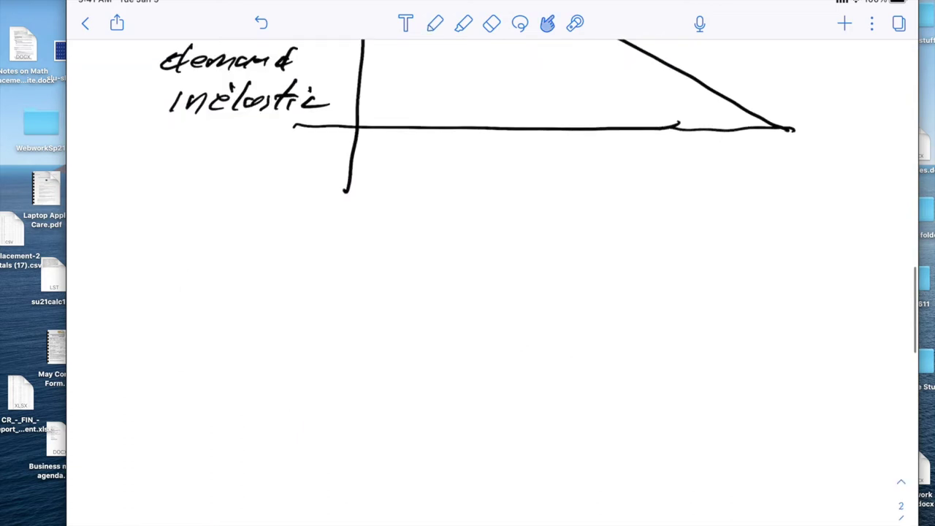
click(435, 23)
mouse_move(272, 223)
mouse_down()
mouse_move(259, 254)
mouse_move(268, 260)
mouse_up()
mouse_move(298, 217)
mouse_down()
mouse_move(288, 241)
mouse_move(314, 230)
mouse_move(621, 234)
mouse_up()
drag(344, 296, 338, 451)
Step: Draw the revenue graph's axes and rising-then-falling curve, labelled 'revenue'
drag(263, 413, 564, 412)
mouse_move(314, 503)
mouse_down()
mouse_move(333, 475)
mouse_move(480, 349)
mouse_move(598, 425)
mouse_move(621, 510)
mouse_up()
drag(540, 413, 675, 418)
drag(626, 489, 658, 520)
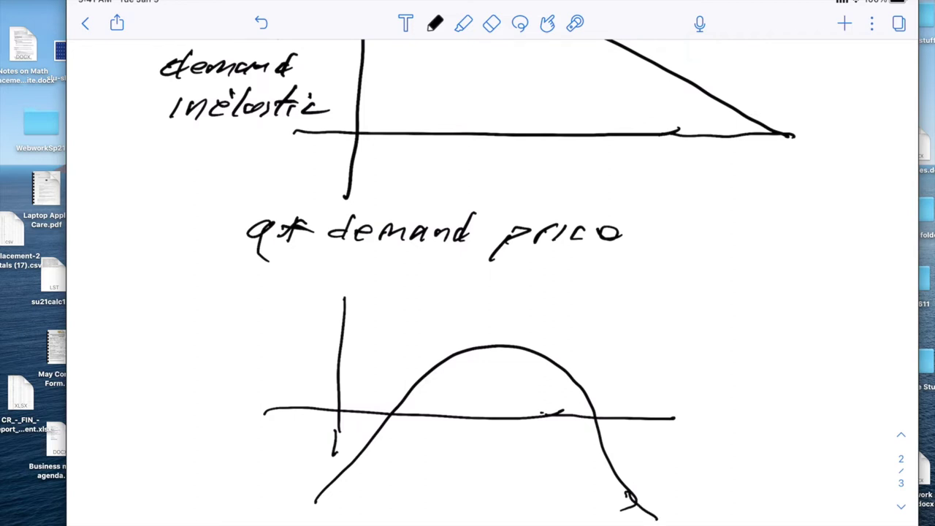
mouse_move(405, 285)
mouse_down()
mouse_move(429, 270)
mouse_move(485, 282)
mouse_up()
drag(485, 286, 507, 272)
drag(515, 277, 532, 286)
mouse_move(540, 275)
mouse_down()
mouse_move(543, 290)
mouse_move(557, 289)
mouse_up()
drag(565, 284, 586, 286)
Step: Start a 'costs' graph of cost versus q with a flat line labelled 'fixed cost'
scroll(468, 292, down, 5)
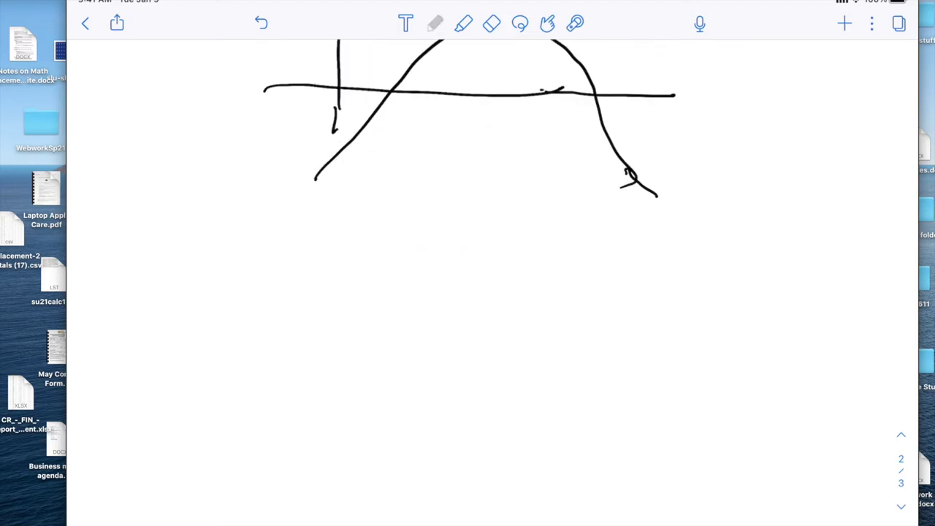
drag(241, 219, 240, 237)
mouse_move(253, 222)
mouse_down()
mouse_move(249, 233)
mouse_move(272, 231)
mouse_up()
drag(279, 221, 286, 228)
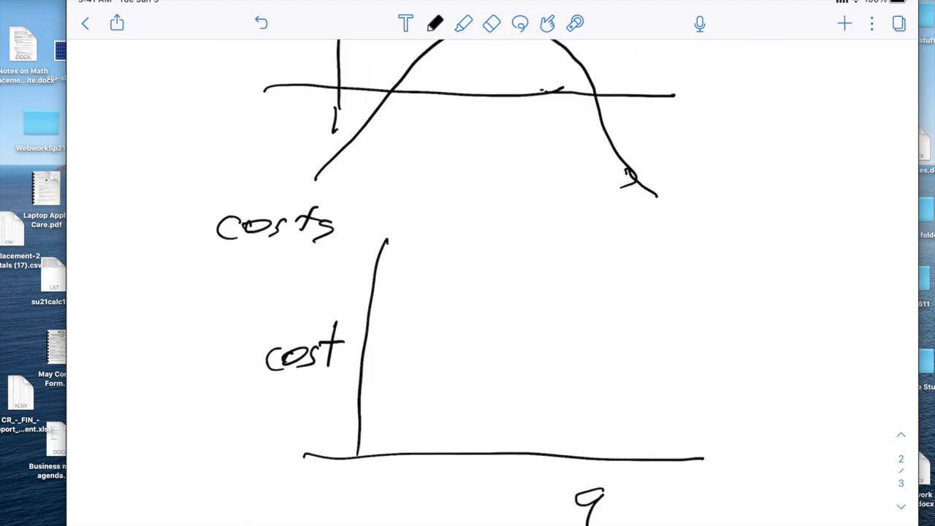
drag(359, 395, 673, 401)
mouse_move(407, 408)
mouse_down()
mouse_move(393, 432)
mouse_move(432, 433)
mouse_up()
mouse_move(439, 425)
mouse_down()
mouse_move(507, 434)
mouse_move(523, 424)
mouse_move(557, 437)
mouse_up()
drag(552, 425, 579, 422)
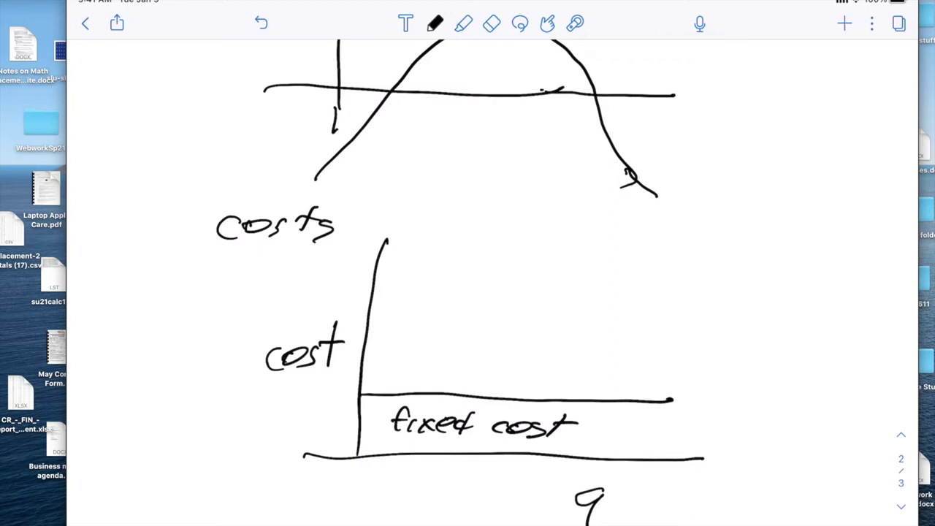
Step: Draw the rising total cost line and label it 'variable cost = unit cost'
drag(359, 395, 697, 268)
mouse_move(510, 338)
mouse_down()
mouse_move(541, 335)
mouse_move(556, 351)
mouse_move(573, 337)
mouse_up()
mouse_move(577, 340)
mouse_down()
mouse_move(578, 350)
mouse_move(628, 333)
mouse_move(670, 339)
mouse_up()
drag(609, 325, 615, 331)
drag(548, 364, 544, 379)
drag(554, 369, 600, 379)
mouse_move(592, 365)
mouse_down()
mouse_move(618, 362)
mouse_move(662, 380)
mouse_move(675, 368)
mouse_move(681, 380)
mouse_up()
drag(698, 364, 695, 383)
drag(622, 377, 646, 376)
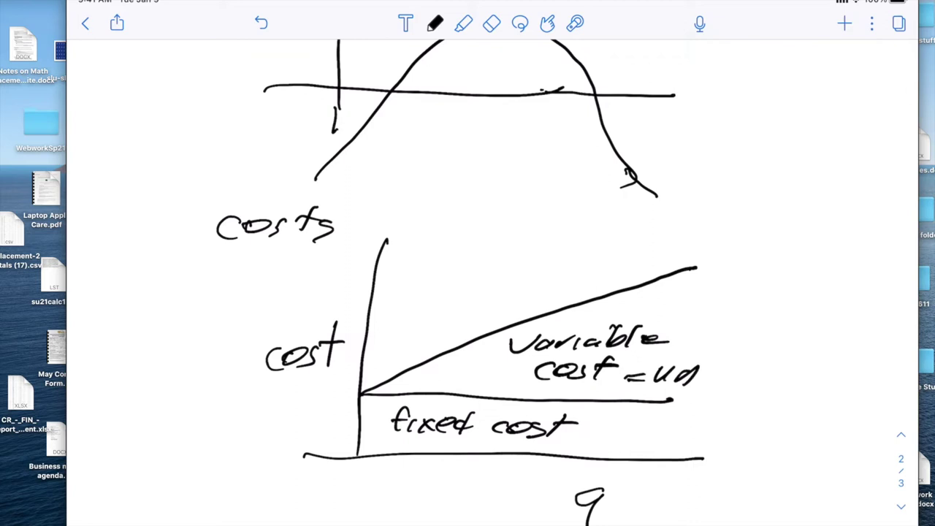
mouse_move(696, 376)
mouse_down()
mouse_move(722, 380)
mouse_move(736, 364)
mouse_up()
mouse_move(753, 370)
mouse_down()
mouse_move(741, 380)
mouse_move(760, 370)
mouse_move(765, 383)
mouse_up()
mouse_move(798, 355)
mouse_down()
mouse_move(785, 377)
mouse_move(808, 367)
mouse_up()
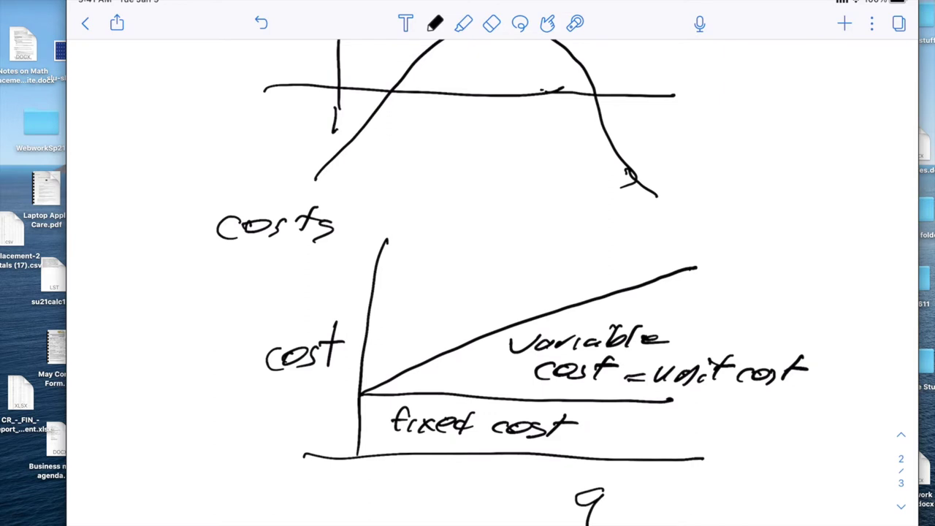
scroll(491, 282, down, 10)
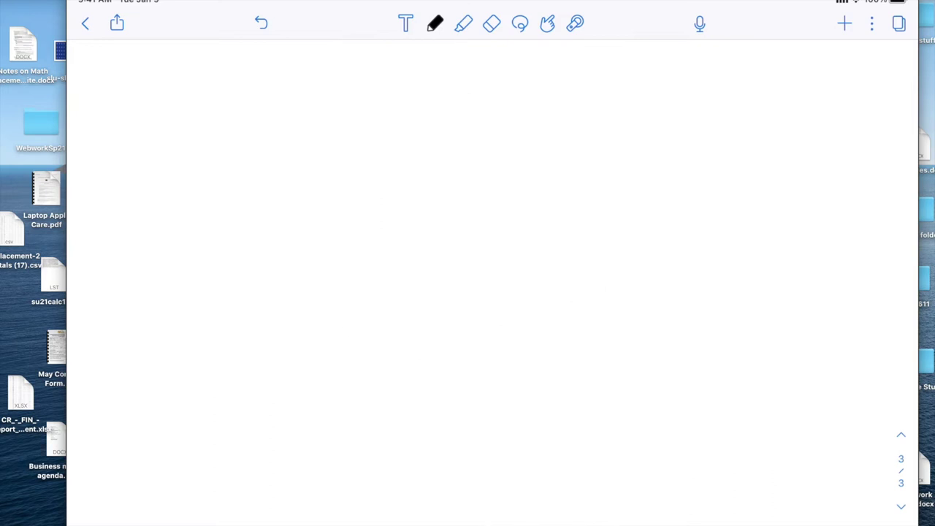
Step: Handwrite 'demand price = 8 - q' at the top of the new page
mouse_move(225, 93)
mouse_down()
mouse_move(235, 79)
mouse_move(238, 102)
mouse_move(255, 95)
mouse_move(321, 107)
mouse_move(348, 81)
mouse_move(475, 102)
mouse_move(517, 93)
mouse_up()
drag(501, 103, 523, 103)
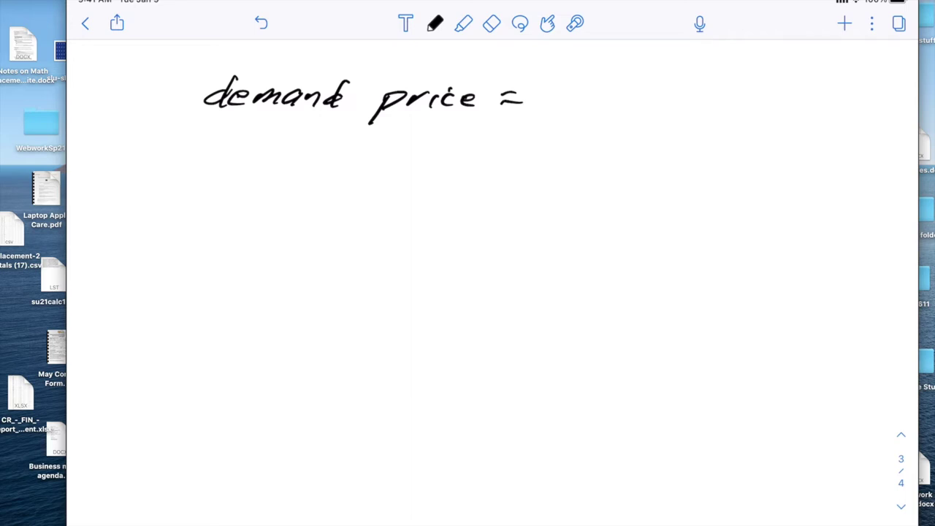
mouse_move(565, 85)
mouse_down()
mouse_move(548, 95)
mouse_move(563, 86)
mouse_up()
mouse_move(581, 102)
mouse_down()
mouse_move(630, 107)
mouse_move(641, 121)
mouse_move(640, 93)
mouse_up()
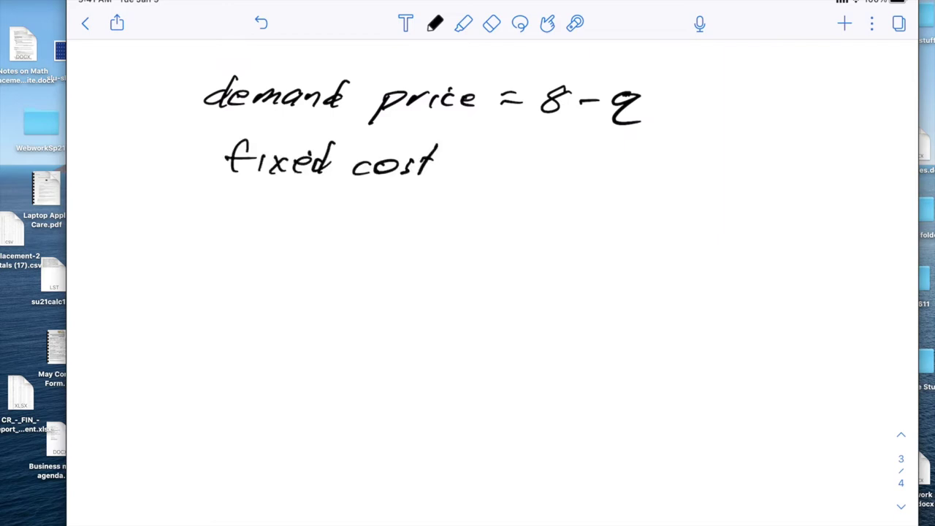
Step: Write 'fixed cost = 5' and 'unit cost = 2' below it
mouse_move(458, 159)
mouse_down()
mouse_move(479, 157)
mouse_move(492, 173)
mouse_move(528, 152)
mouse_up()
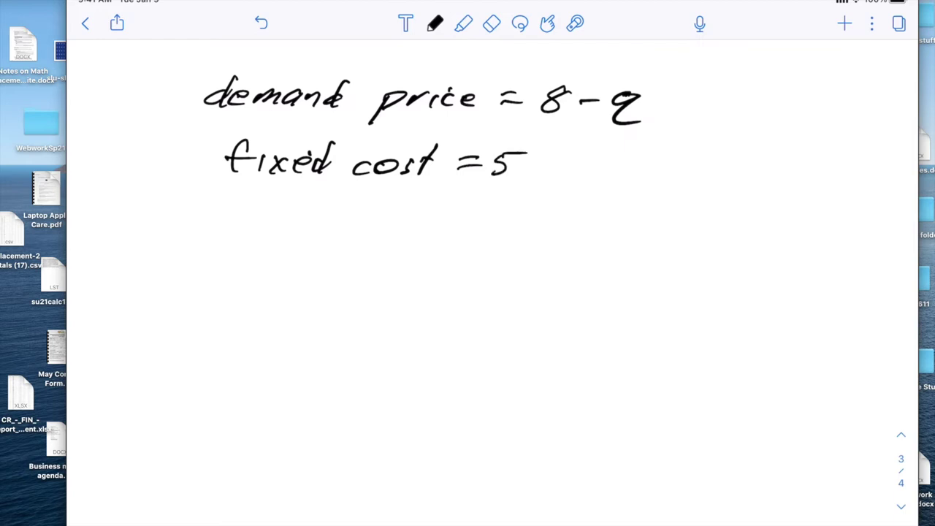
mouse_move(235, 208)
mouse_down()
mouse_move(241, 220)
mouse_move(293, 227)
mouse_up()
mouse_move(316, 200)
mouse_down()
mouse_move(307, 226)
mouse_move(322, 211)
mouse_move(358, 222)
mouse_up()
click(301, 207)
mouse_move(374, 212)
mouse_down()
mouse_move(365, 216)
mouse_move(376, 212)
mouse_up()
drag(396, 210, 380, 223)
mouse_move(420, 201)
mouse_down()
mouse_move(409, 223)
mouse_move(423, 210)
mouse_move(468, 208)
mouse_up()
drag(449, 216, 529, 215)
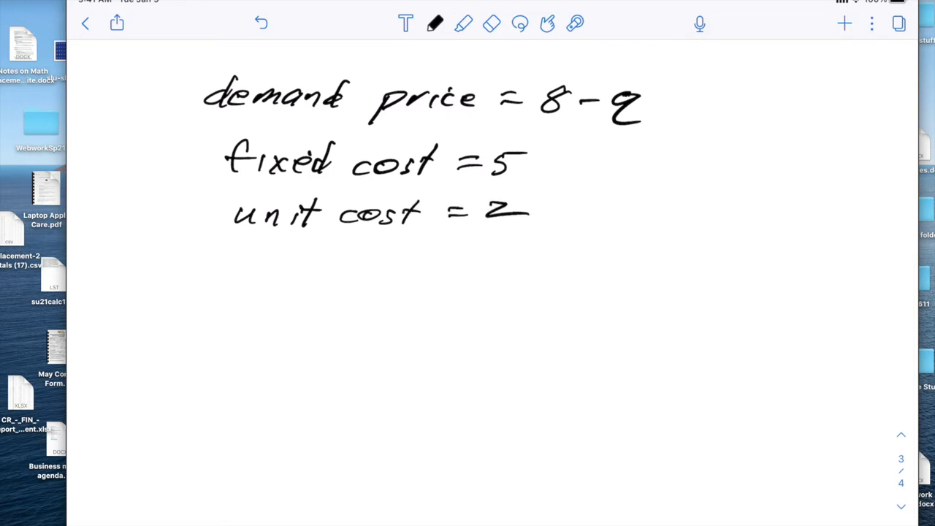
Step: Write the formula 'cost = 2q+5' on the next line
mouse_move(255, 264)
mouse_down()
mouse_move(256, 279)
mouse_move(288, 272)
mouse_move(287, 281)
mouse_up()
drag(333, 250, 315, 278)
drag(313, 269, 384, 266)
mouse_move(360, 276)
mouse_down()
mouse_move(437, 275)
mouse_move(460, 261)
mouse_move(442, 291)
mouse_move(496, 265)
mouse_up()
mouse_move(487, 253)
mouse_down()
mouse_move(483, 276)
mouse_move(499, 275)
mouse_up()
drag(511, 257, 536, 251)
Step: Write 'revenue = q(8-q)' below the cost formula
mouse_move(237, 314)
mouse_down()
mouse_move(277, 330)
mouse_move(311, 314)
mouse_move(332, 326)
mouse_up()
click(316, 318)
mouse_move(335, 316)
mouse_down()
mouse_move(376, 326)
mouse_move(397, 315)
mouse_move(399, 326)
mouse_up()
drag(419, 314, 439, 313)
drag(420, 323, 440, 321)
drag(500, 308, 482, 339)
drag(529, 301, 522, 331)
mouse_move(569, 301)
mouse_down()
mouse_move(557, 322)
mouse_move(570, 304)
mouse_move(603, 310)
mouse_up()
drag(625, 309, 608, 330)
drag(643, 292, 636, 326)
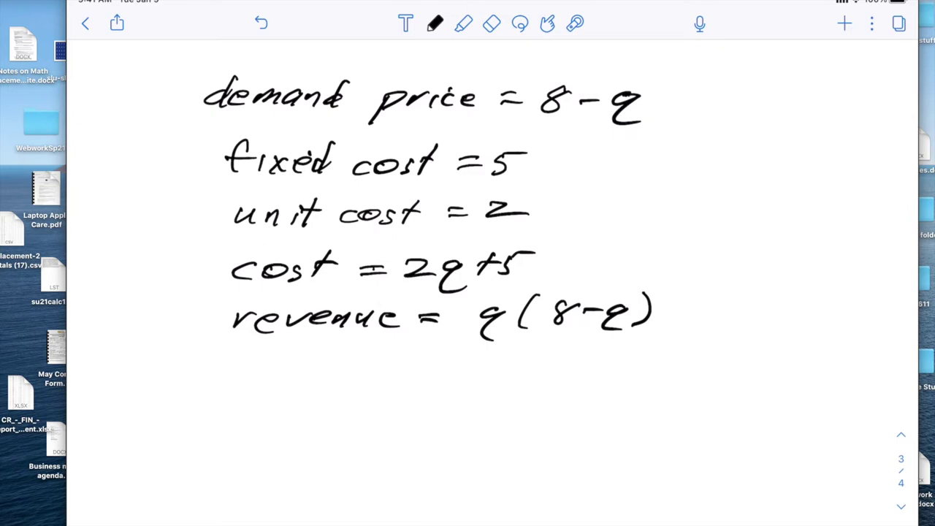
Step: Write 'profit = q(8-q) - (2q+5)' below revenue
mouse_move(232, 362)
mouse_down()
mouse_move(257, 374)
mouse_move(307, 370)
mouse_up()
mouse_move(329, 348)
mouse_down()
mouse_move(311, 377)
mouse_move(337, 362)
mouse_up()
click(362, 356)
drag(333, 369, 346, 376)
mouse_move(343, 361)
mouse_down()
mouse_move(493, 367)
mouse_move(471, 400)
mouse_up()
drag(512, 361, 504, 383)
mouse_move(543, 359)
mouse_down()
mouse_move(568, 369)
mouse_move(584, 390)
mouse_move(574, 393)
mouse_up()
mouse_move(603, 350)
mouse_down()
mouse_move(593, 389)
mouse_move(656, 368)
mouse_move(663, 382)
mouse_move(714, 379)
mouse_move(704, 393)
mouse_up()
drag(732, 365, 750, 363)
drag(741, 354, 738, 377)
drag(763, 356, 760, 375)
mouse_move(778, 357)
mouse_down()
mouse_move(793, 352)
mouse_move(796, 380)
mouse_up()
Step: Expand the profit on the next line as −q²+8q−2q−5
mouse_move(403, 415)
mouse_down()
mouse_move(431, 412)
mouse_move(425, 428)
mouse_move(471, 420)
mouse_move(473, 445)
mouse_up()
mouse_move(502, 406)
mouse_down()
mouse_move(532, 430)
mouse_move(551, 422)
mouse_up()
mouse_move(555, 413)
mouse_down()
mouse_move(575, 433)
mouse_move(572, 450)
mouse_up()
drag(614, 427, 654, 432)
mouse_move(681, 422)
mouse_down()
mouse_move(662, 442)
mouse_move(730, 420)
mouse_up()
mouse_move(732, 414)
mouse_down()
mouse_move(738, 421)
mouse_move(726, 429)
mouse_up()
drag(742, 414, 763, 411)
Step: Write the simplified profit line = −q²+6q−5
scroll(467, 277, down, 5)
click(411, 294)
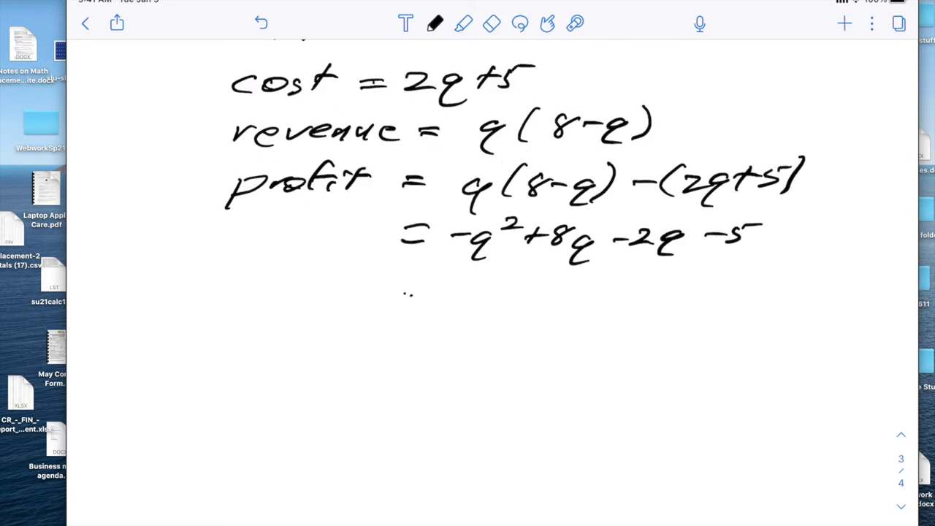
mouse_move(401, 292)
mouse_down()
mouse_move(488, 308)
mouse_move(472, 337)
mouse_up()
mouse_move(503, 285)
mouse_down()
mouse_move(523, 291)
mouse_move(529, 314)
mouse_move(542, 304)
mouse_up()
mouse_move(568, 293)
mouse_down()
mouse_move(546, 316)
mouse_move(558, 308)
mouse_move(593, 330)
mouse_move(638, 304)
mouse_up()
mouse_move(644, 294)
mouse_down()
mouse_move(654, 310)
mouse_move(639, 315)
mouse_up()
drag(653, 291, 676, 291)
Step: Factor out the minus sign as −(q²−6q+5) on the next line
drag(408, 356, 423, 356)
drag(408, 362, 460, 359)
mouse_move(482, 349)
mouse_down()
mouse_move(471, 365)
mouse_move(479, 377)
mouse_up()
mouse_move(506, 358)
mouse_down()
mouse_move(490, 370)
mouse_move(500, 383)
mouse_up()
mouse_move(525, 350)
mouse_down()
mouse_move(603, 361)
mouse_move(594, 383)
mouse_up()
mouse_move(628, 350)
mouse_down()
mouse_move(625, 365)
mouse_move(643, 354)
mouse_up()
mouse_move(653, 350)
mouse_down()
mouse_move(643, 364)
mouse_move(667, 344)
mouse_move(666, 367)
mouse_up()
Step: Write the factored form −(q−5)(q−1)
drag(405, 409, 425, 407)
mouse_move(407, 420)
mouse_down()
mouse_move(463, 412)
mouse_move(475, 437)
mouse_move(504, 424)
mouse_move(500, 445)
mouse_move(537, 418)
mouse_up()
drag(548, 411, 542, 431)
mouse_move(551, 411)
mouse_down()
mouse_move(567, 408)
mouse_move(557, 433)
mouse_up()
mouse_move(601, 399)
mouse_down()
mouse_move(589, 432)
mouse_move(597, 444)
mouse_up()
mouse_move(626, 417)
mouse_down()
mouse_move(648, 413)
mouse_move(648, 429)
mouse_up()
mouse_move(673, 396)
mouse_down()
mouse_move(681, 406)
mouse_move(662, 432)
mouse_up()
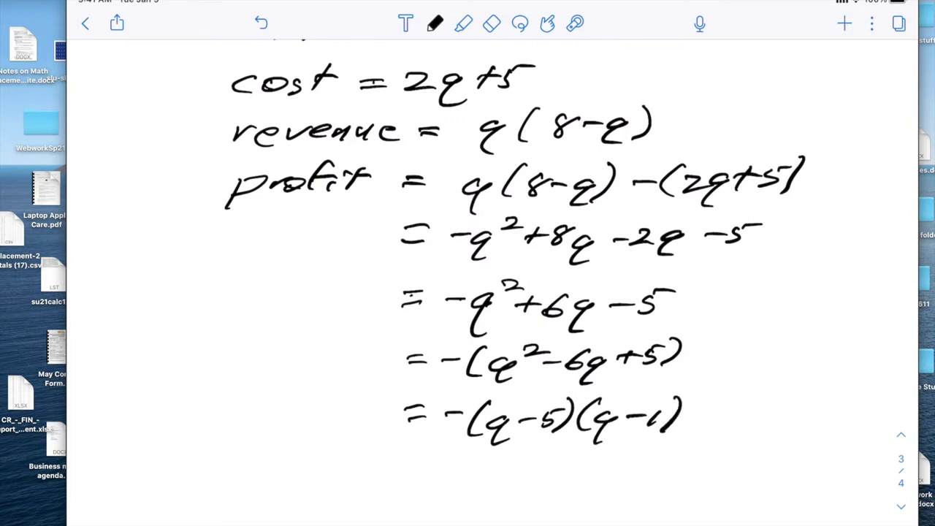
Step: Conclude with 'profit = 0 when q = 1, 5'
drag(234, 466, 253, 474)
mouse_move(257, 475)
mouse_down()
mouse_move(282, 466)
mouse_move(276, 473)
mouse_move(311, 476)
mouse_up()
drag(330, 453, 329, 472)
drag(322, 460, 368, 459)
drag(349, 469, 406, 461)
drag(463, 463, 499, 469)
mouse_move(513, 451)
mouse_down()
mouse_move(507, 465)
mouse_move(536, 473)
mouse_move(605, 477)
mouse_move(591, 500)
mouse_up()
mouse_move(631, 463)
mouse_down()
mouse_move(649, 462)
mouse_move(651, 472)
mouse_up()
mouse_move(675, 456)
mouse_down()
mouse_move(659, 480)
mouse_move(672, 498)
mouse_up()
drag(723, 462, 713, 480)
drag(725, 459, 762, 458)
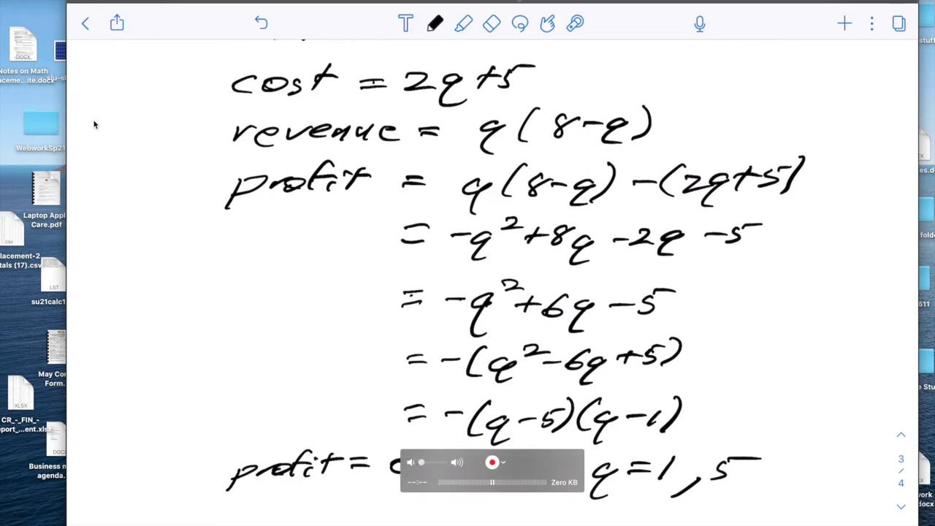
Step: Switch to the Excel workbook and turn on Show Formulas for the Simple case sheet
key(super+Tab)
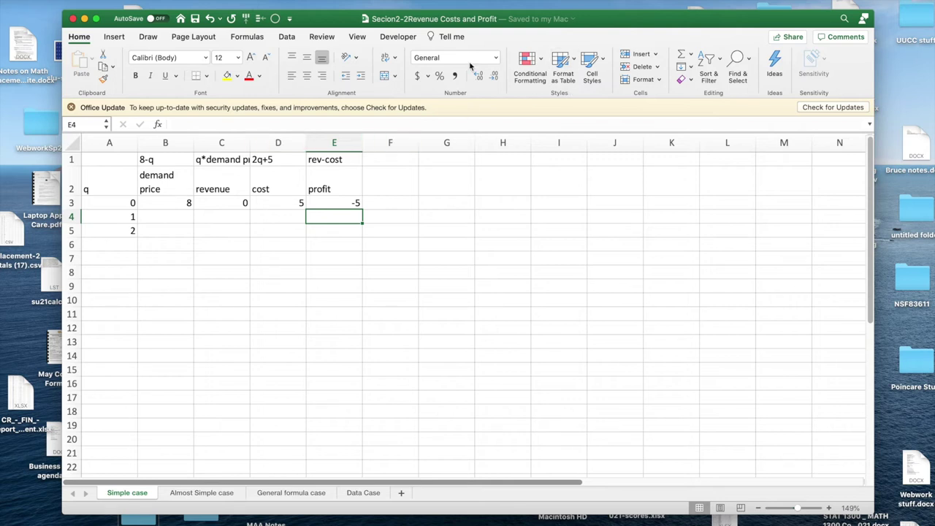
click(255, 36)
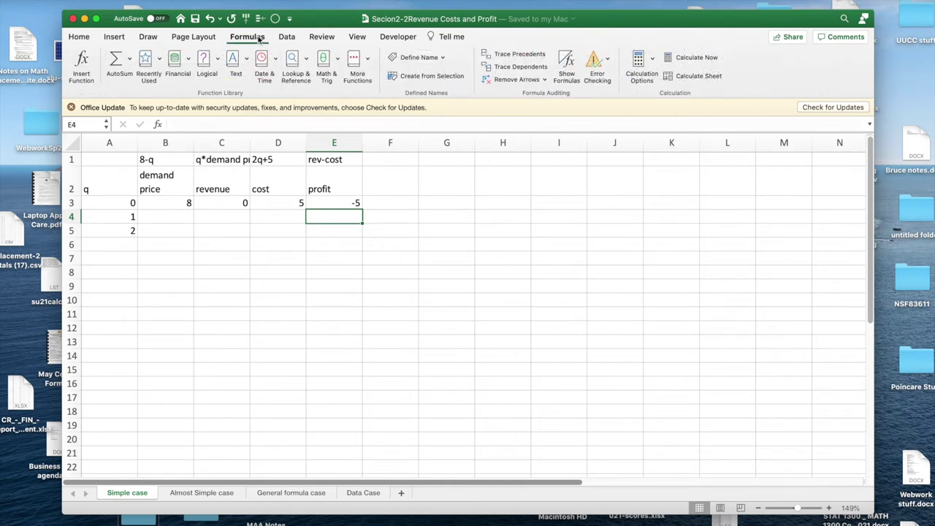
click(566, 59)
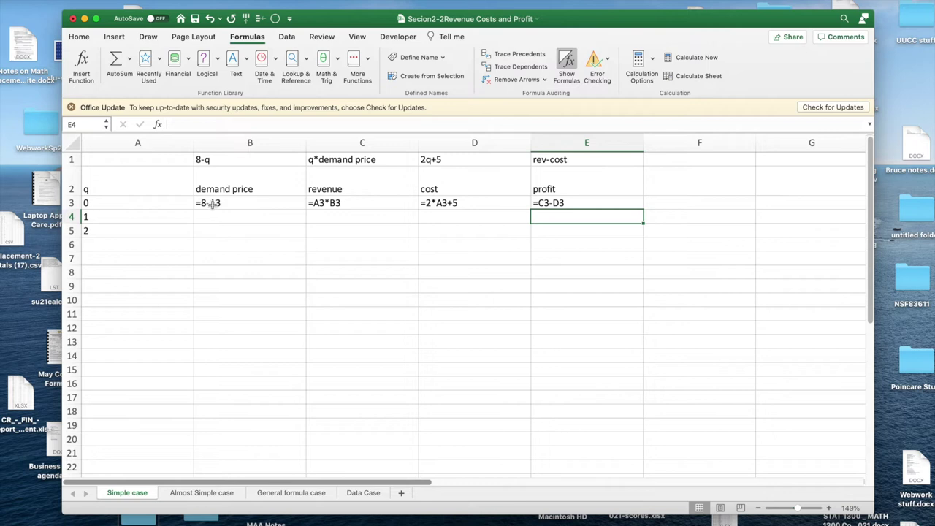
Step: Fill the Simple case q values and row 3 formulas down to row 12, then show values again
drag(212, 205, 281, 202)
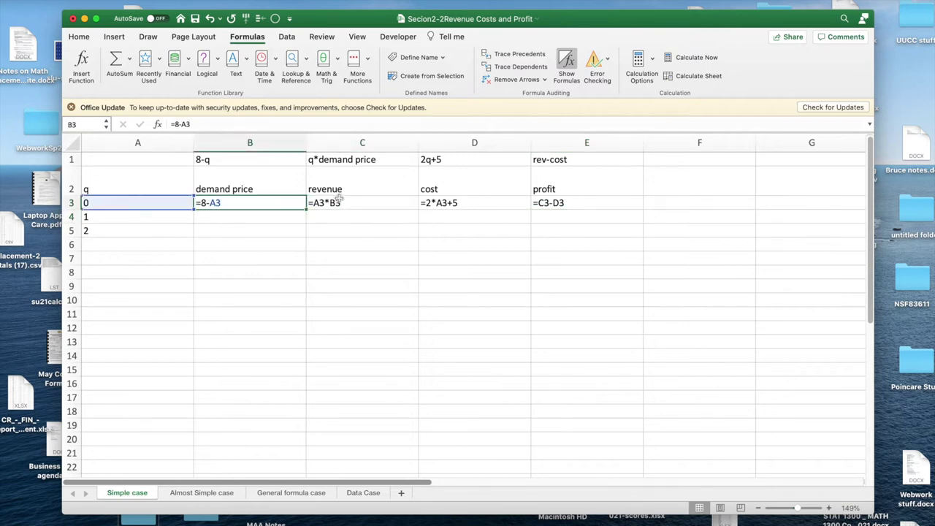
drag(353, 198, 640, 288)
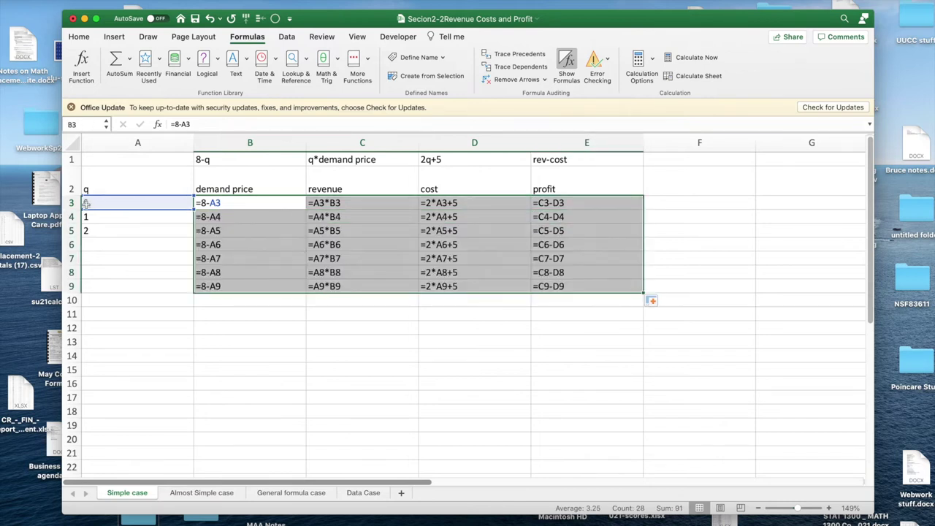
drag(85, 204, 579, 234)
drag(644, 236, 632, 333)
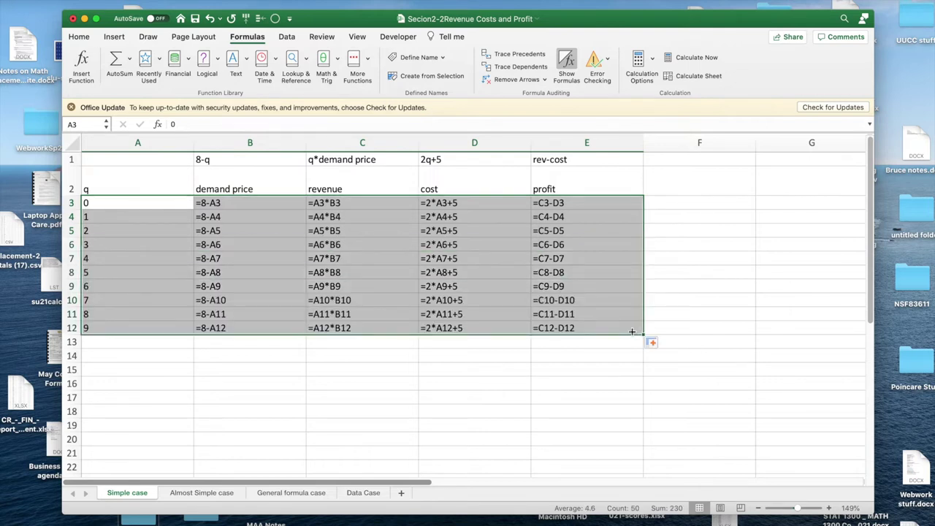
click(566, 60)
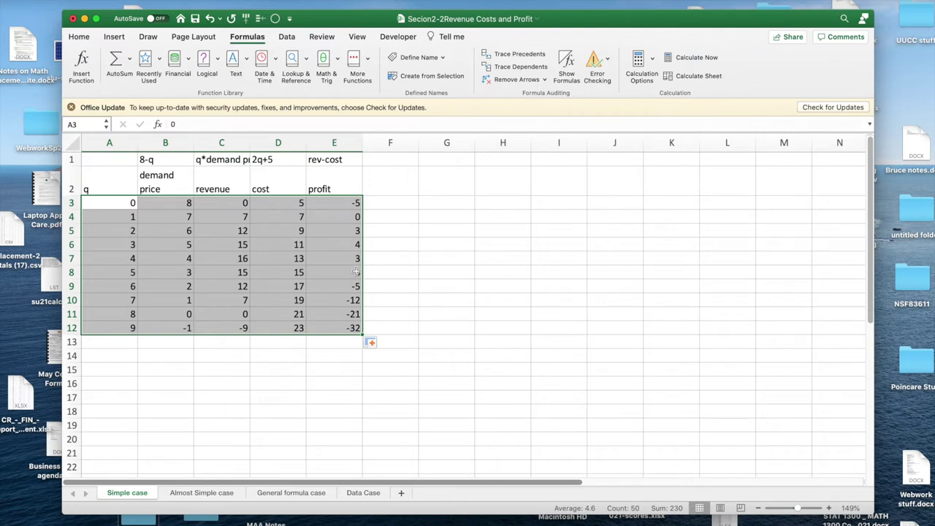
Step: On the Almost Simple case sheet, fill the row 3 price, revenue, cost and profit formulas down
click(199, 494)
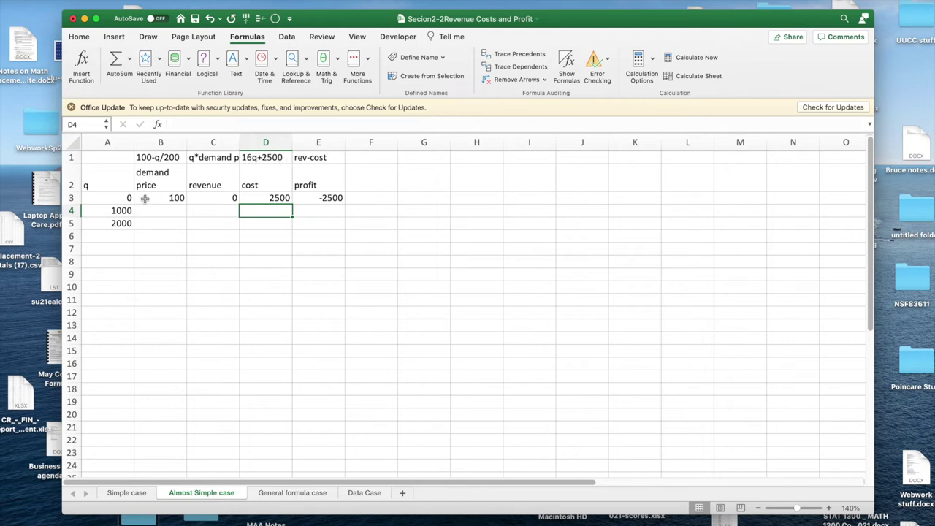
drag(150, 197, 344, 227)
drag(114, 202, 348, 422)
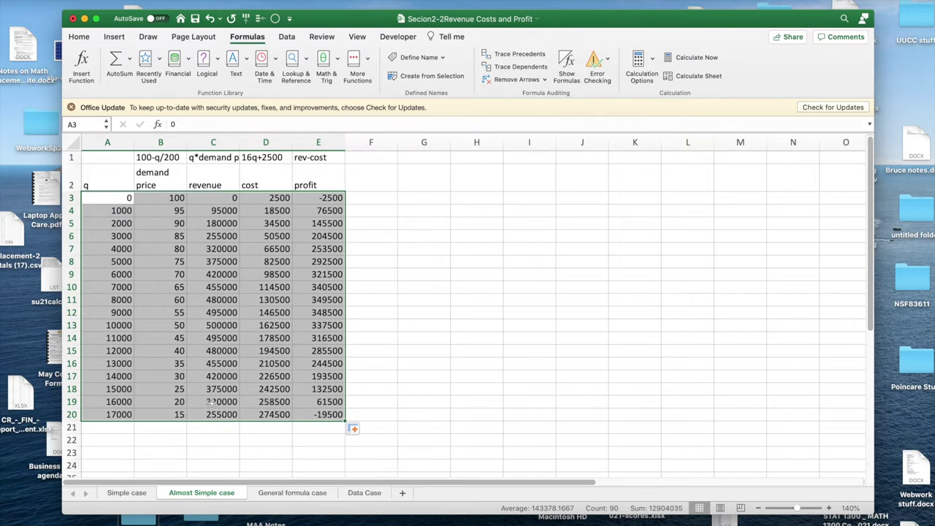
Step: Enter q values 0 in A21 and 16000 in A22, then select profit cell E21
click(105, 429)
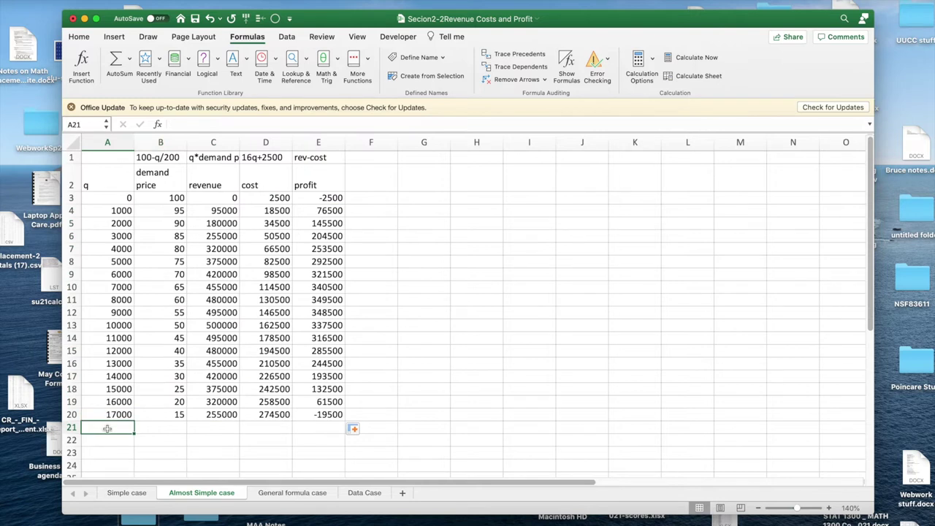
text(0)
key(Return)
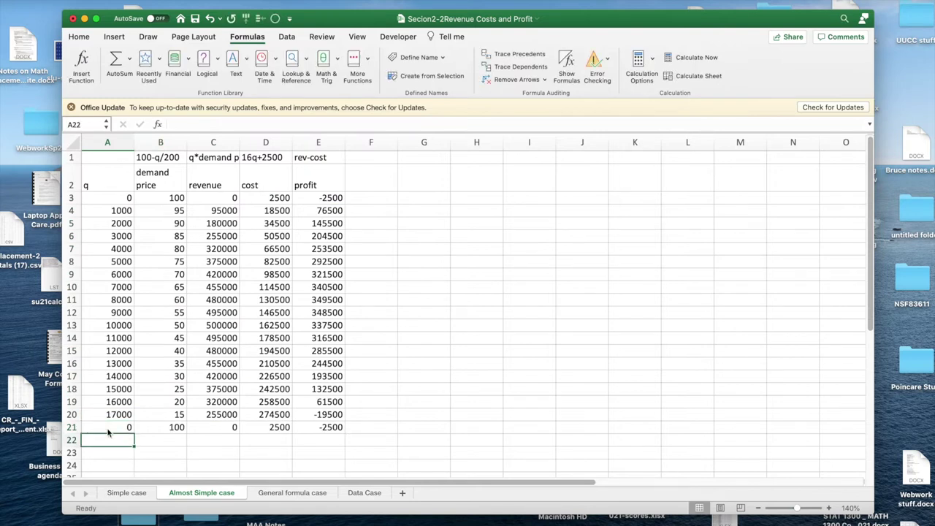
text(16)
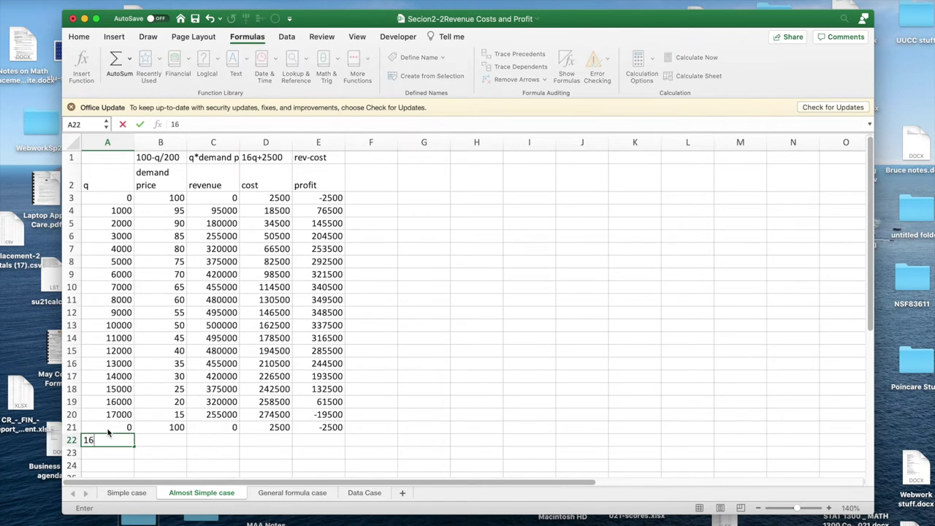
text(000)
key(Return)
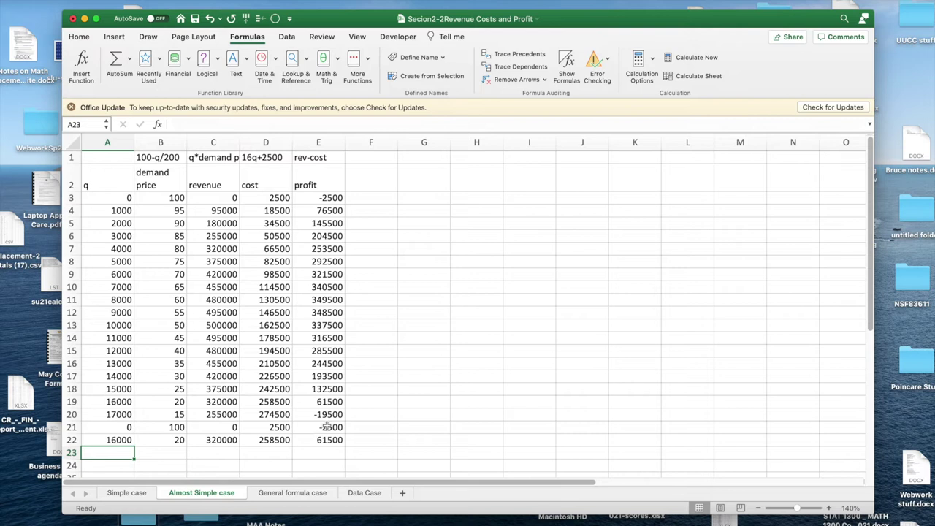
click(312, 430)
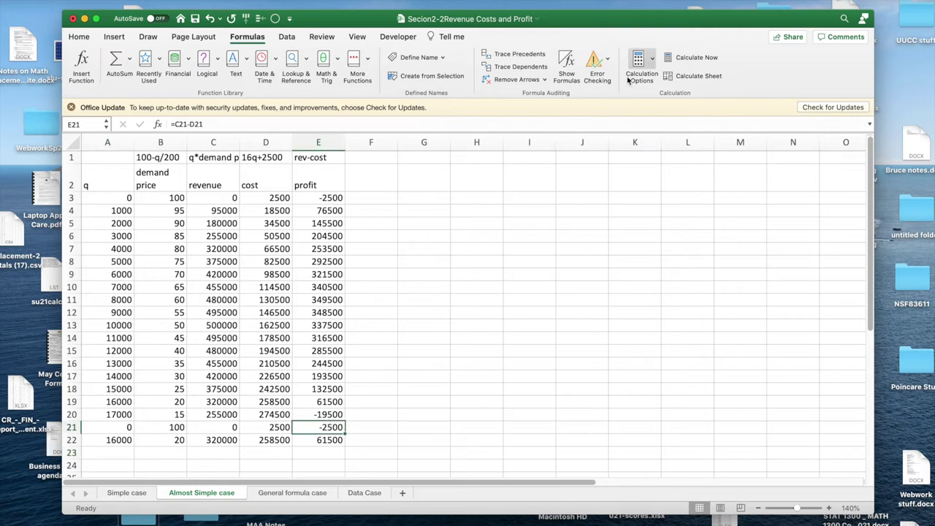
Step: Goal Seek E21 to 0 by changing A21, giving a break-even q of about 29.81
click(288, 37)
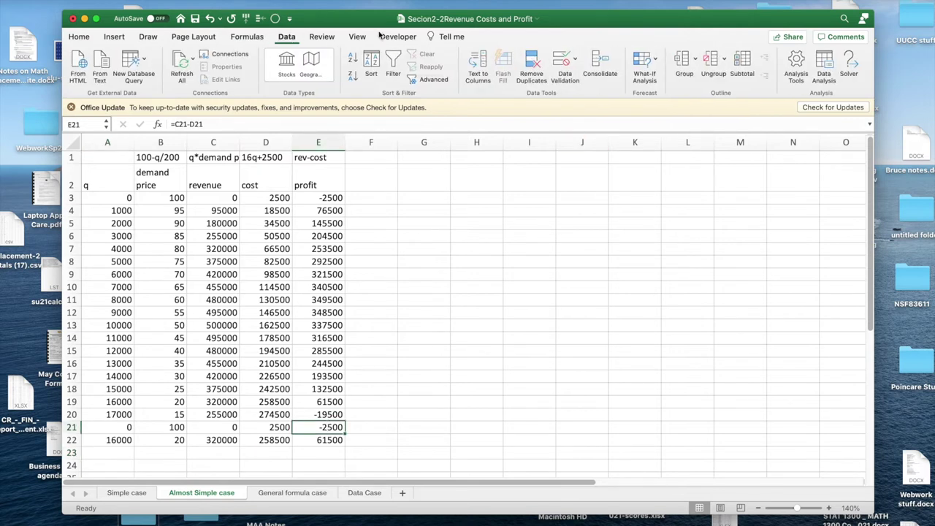
click(656, 62)
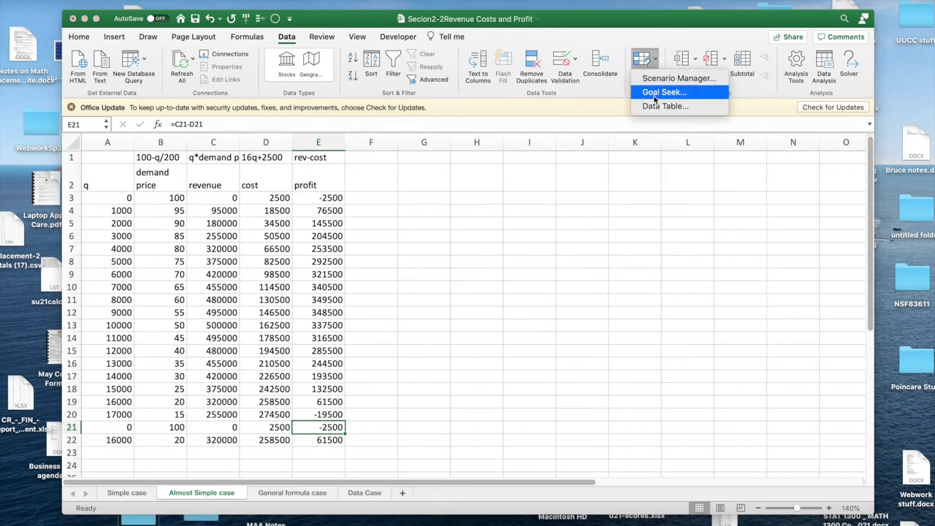
click(662, 93)
click(474, 163)
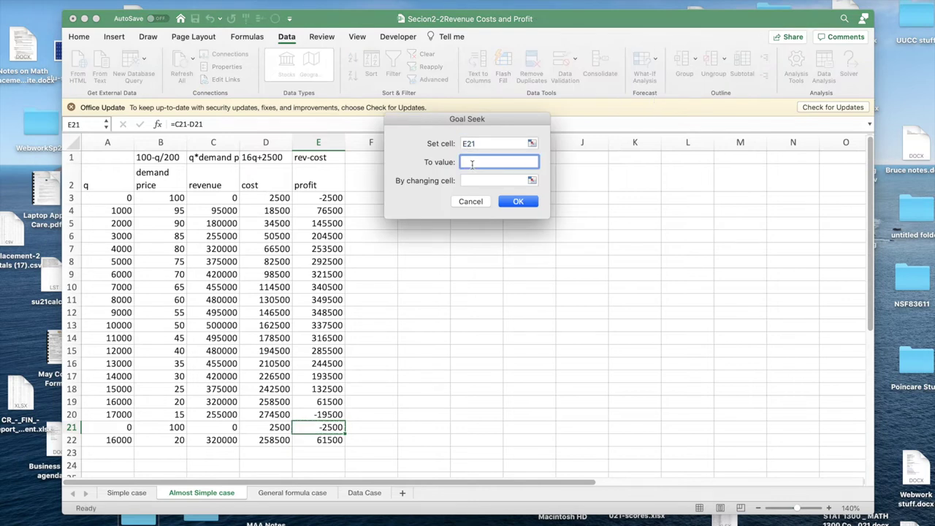
click(496, 180)
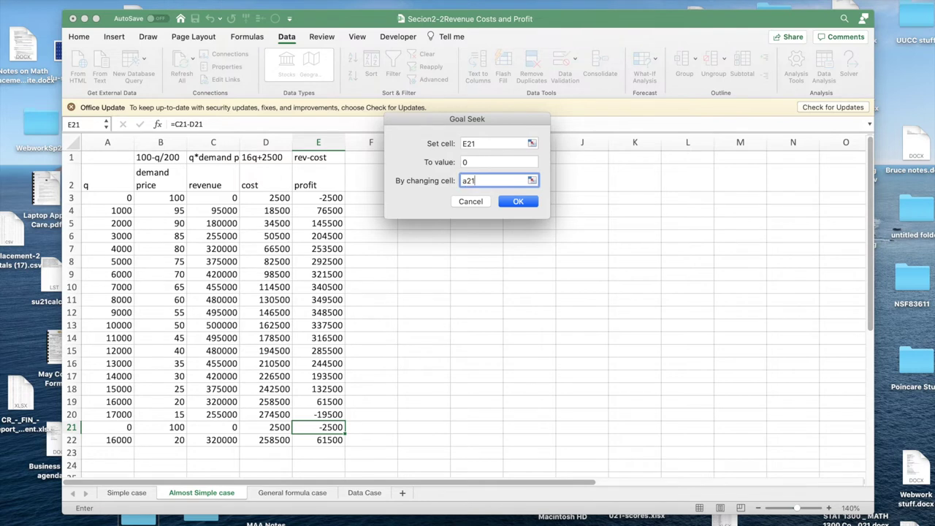
key(Return)
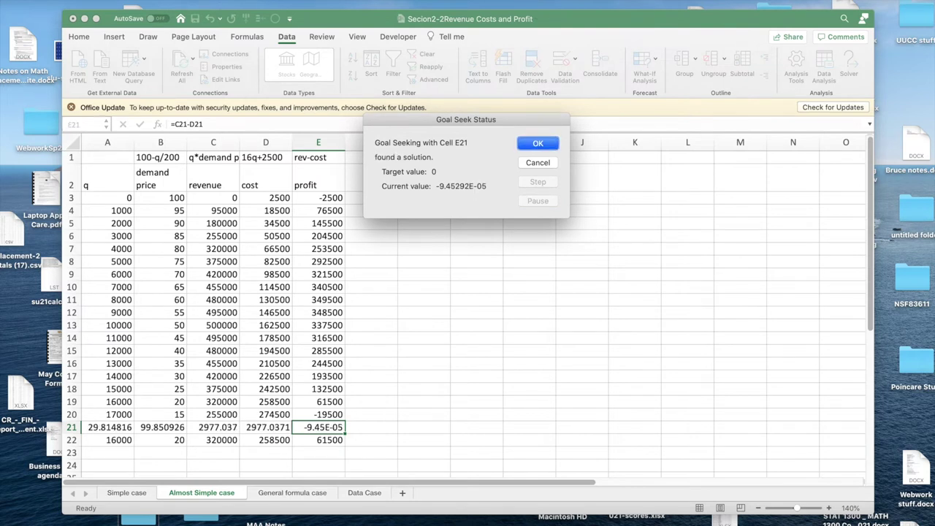
click(544, 148)
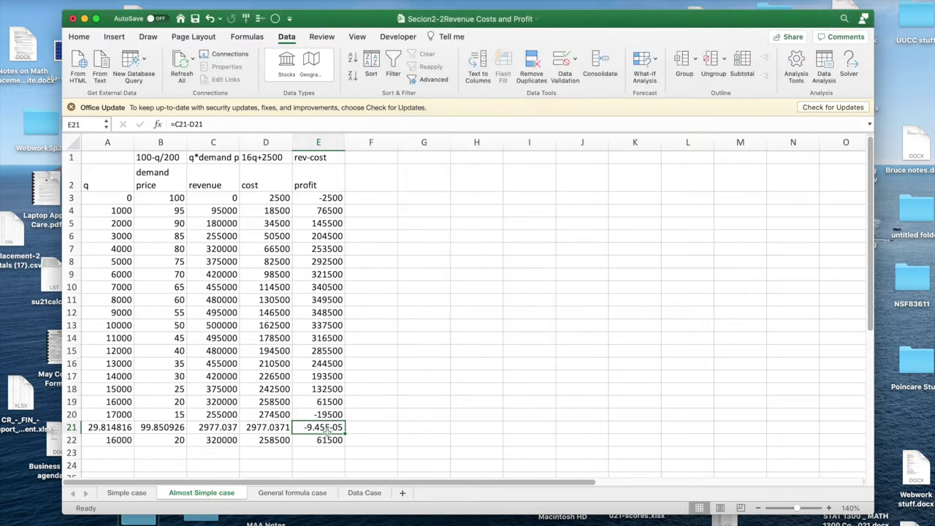
Step: Goal Seek E22 to 0 by changing A22, giving q of about 16770.185
key(Return)
click(654, 57)
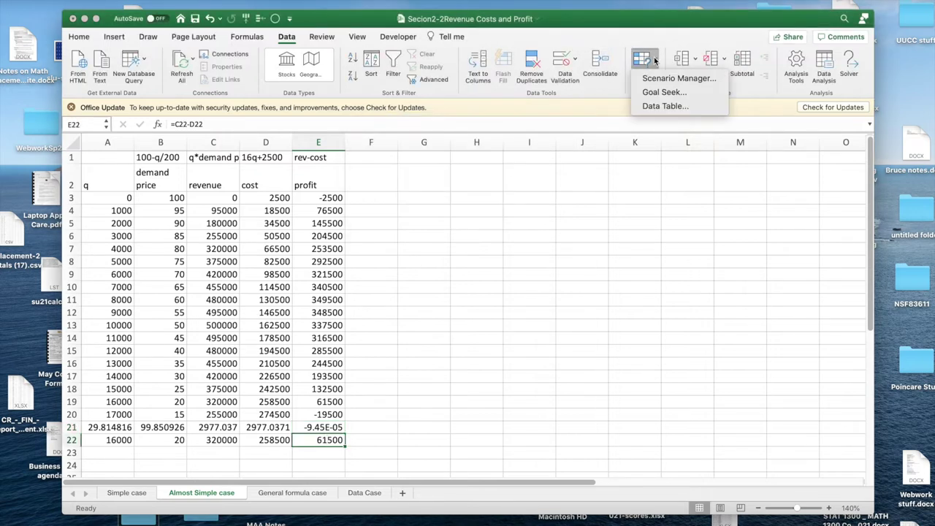
click(661, 93)
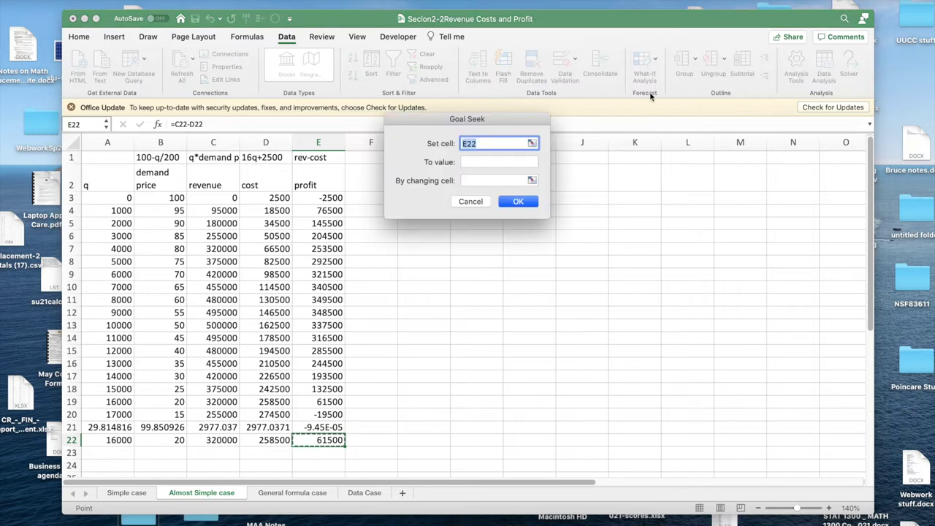
click(473, 162)
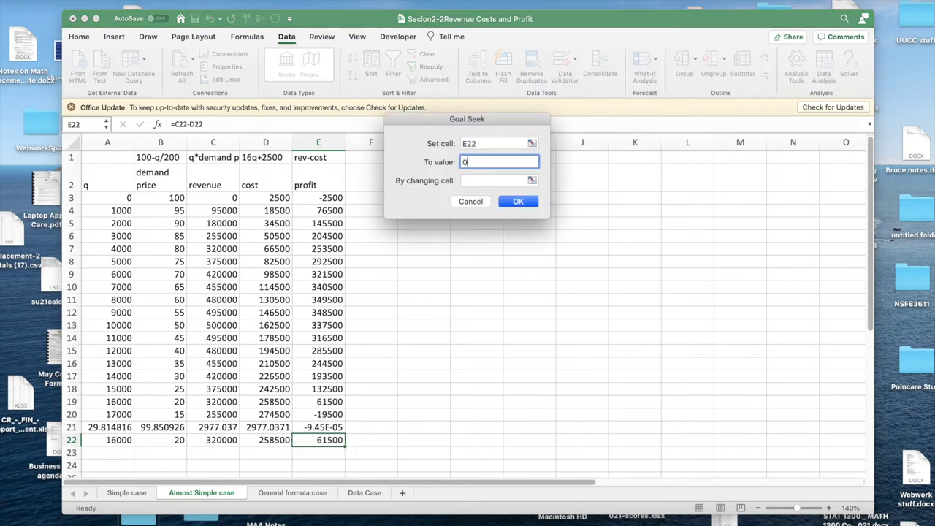
key(Tab)
text(a)
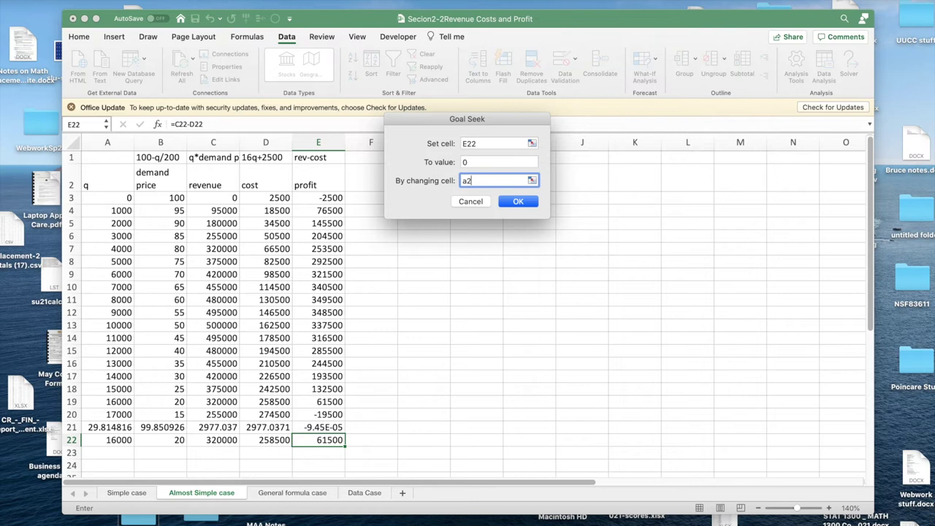
text(22)
key(Return)
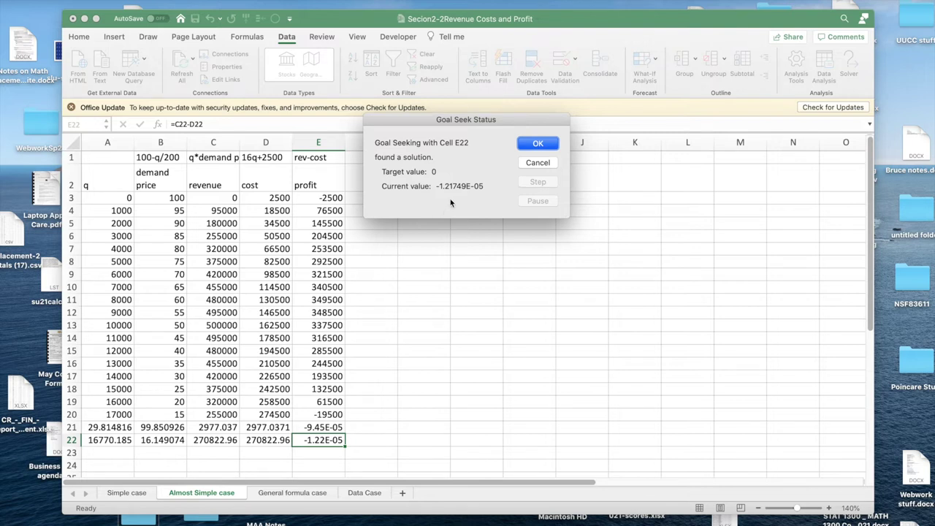
key(Return)
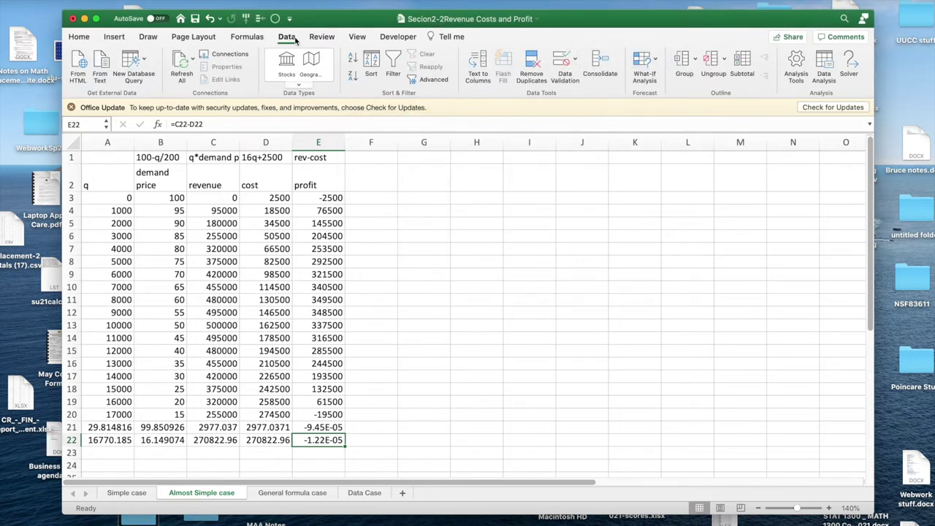
Step: Show formulas on the Almost Simple case sheet and compare it against the Simple case sheet
click(247, 36)
key(ctrl+grave)
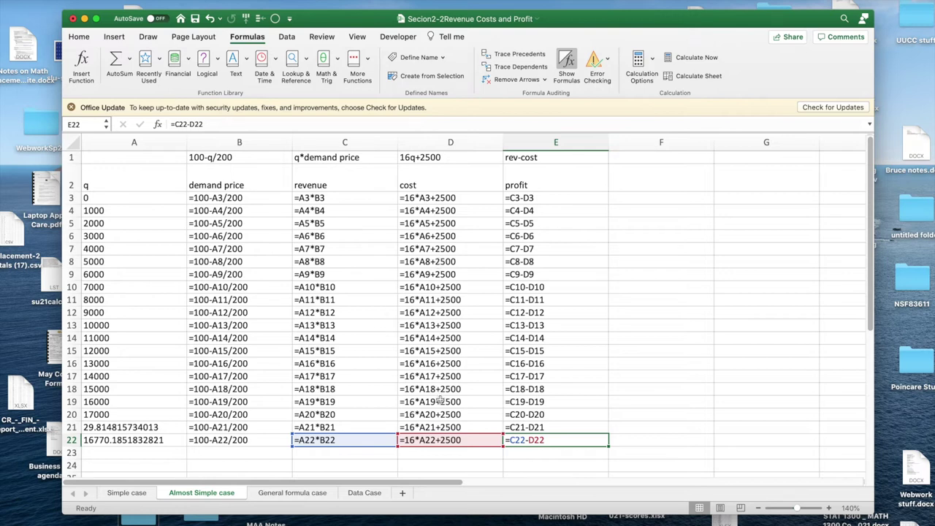
click(125, 494)
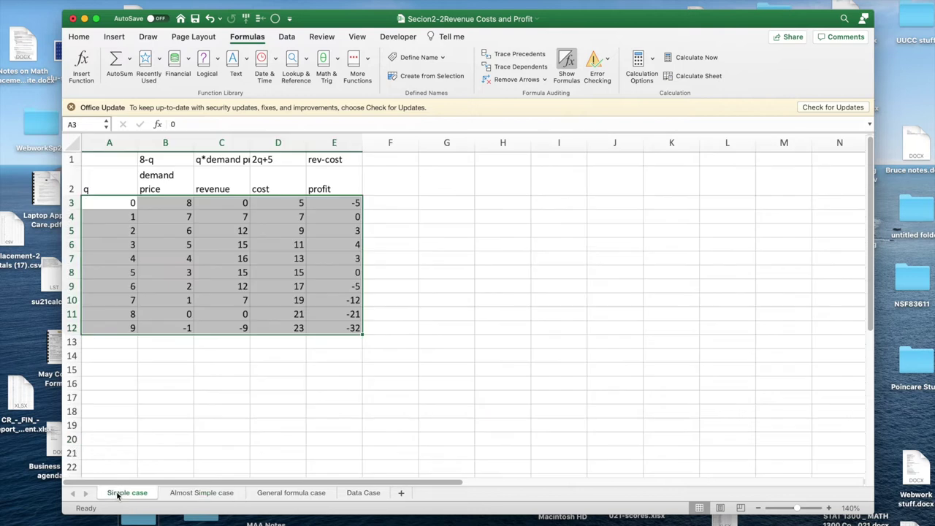
click(175, 493)
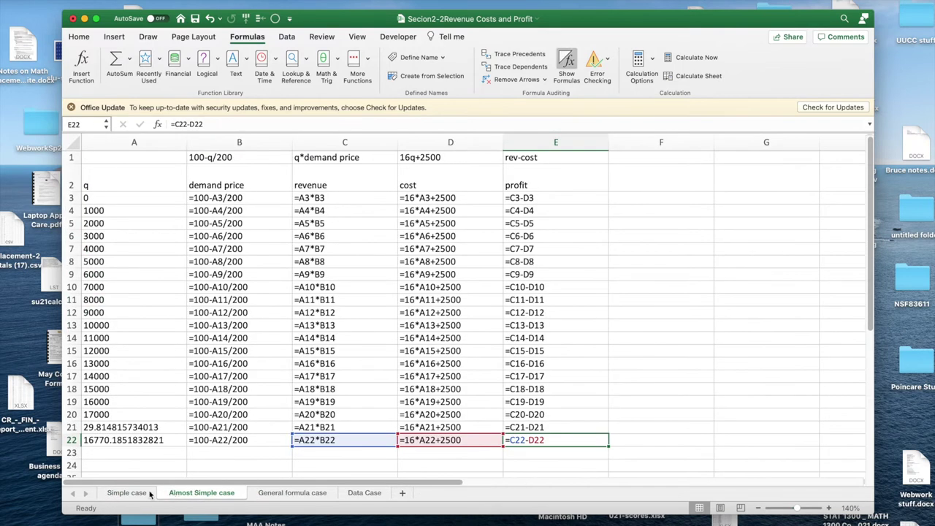
key(ctrl+Page_Up)
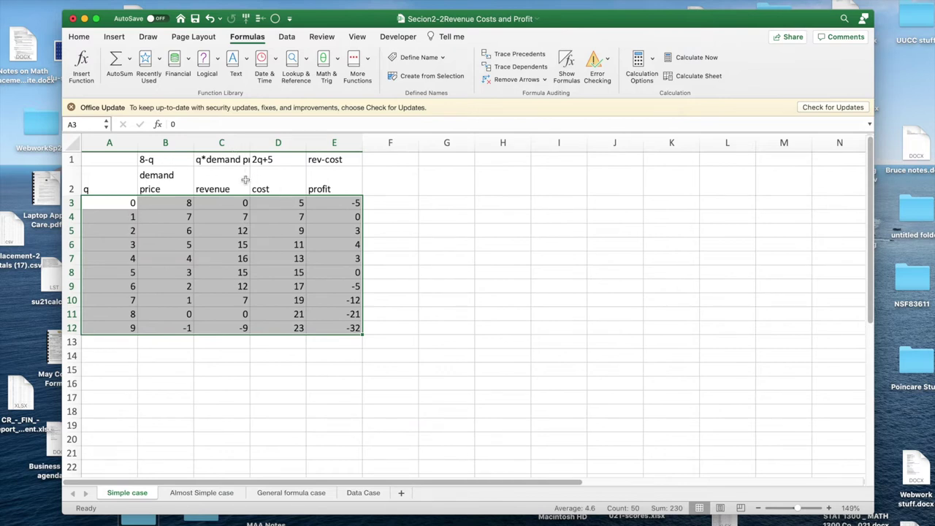
key(ctrl+Page_Down)
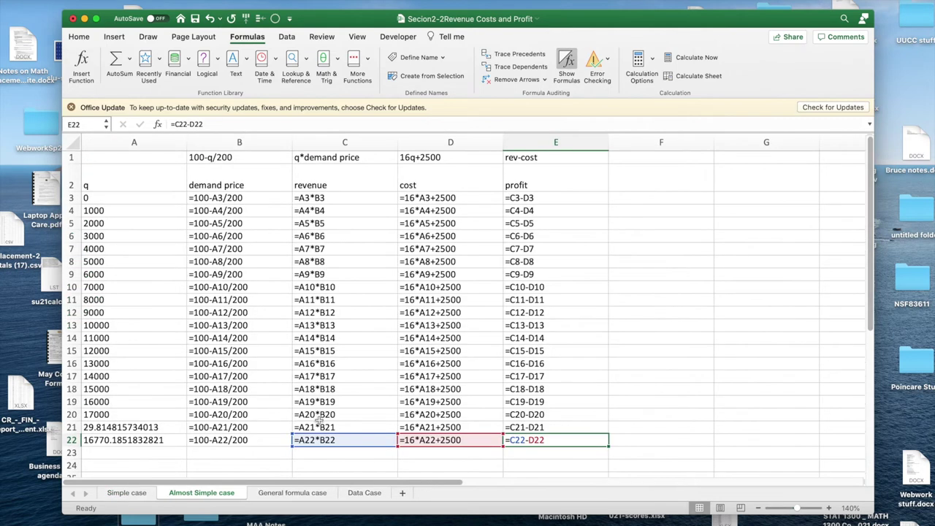
Step: On the General formula case sheet, switch back to values and select the filled table rows to check them
click(293, 492)
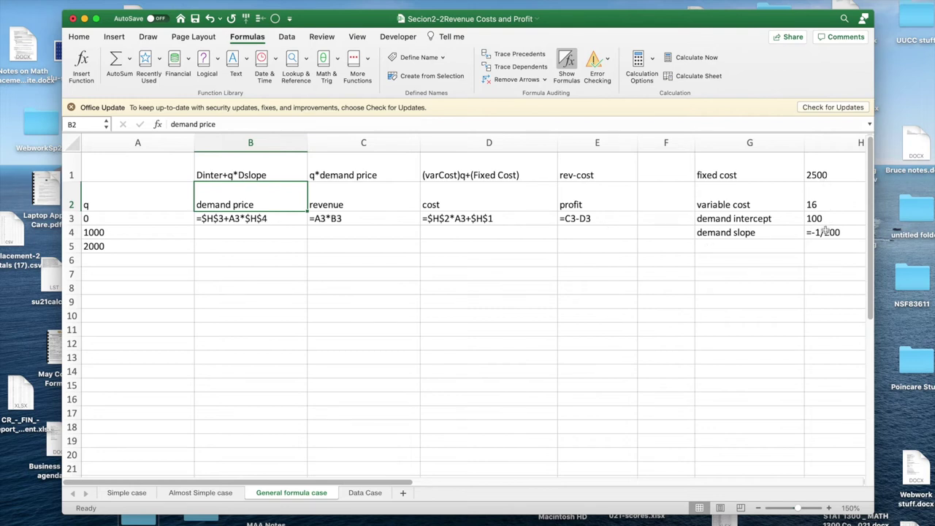
key(Down)
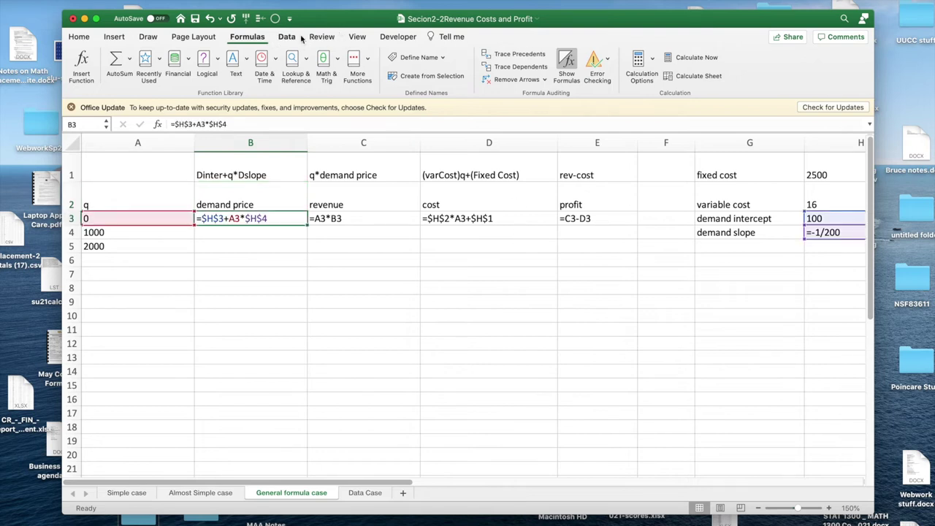
click(568, 61)
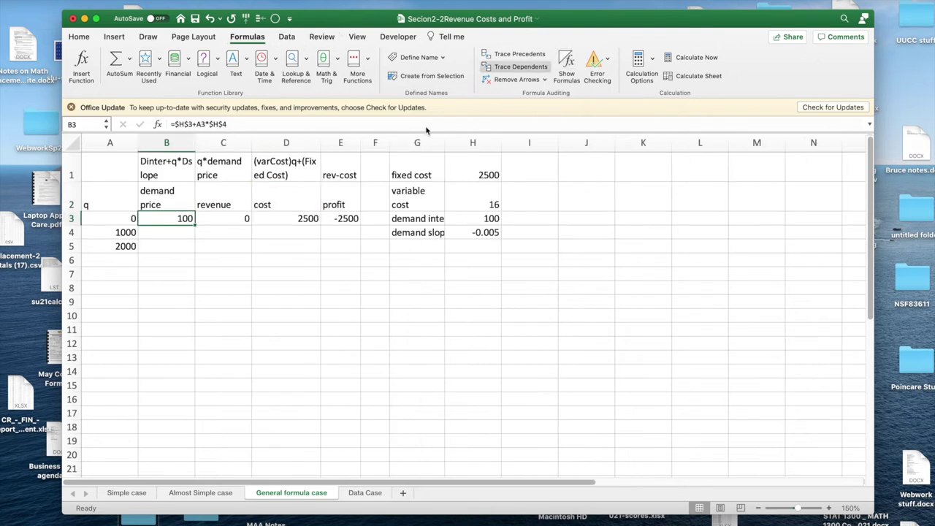
drag(182, 219, 358, 252)
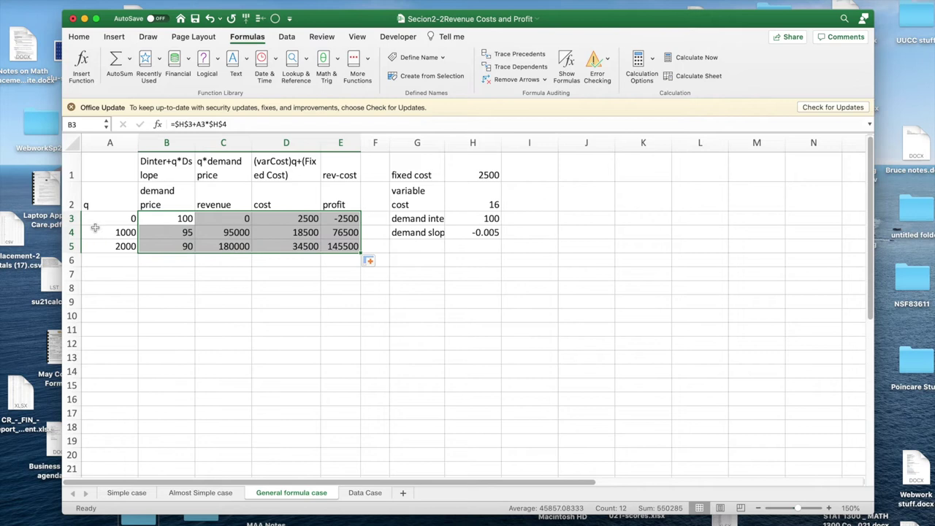
drag(100, 219, 343, 414)
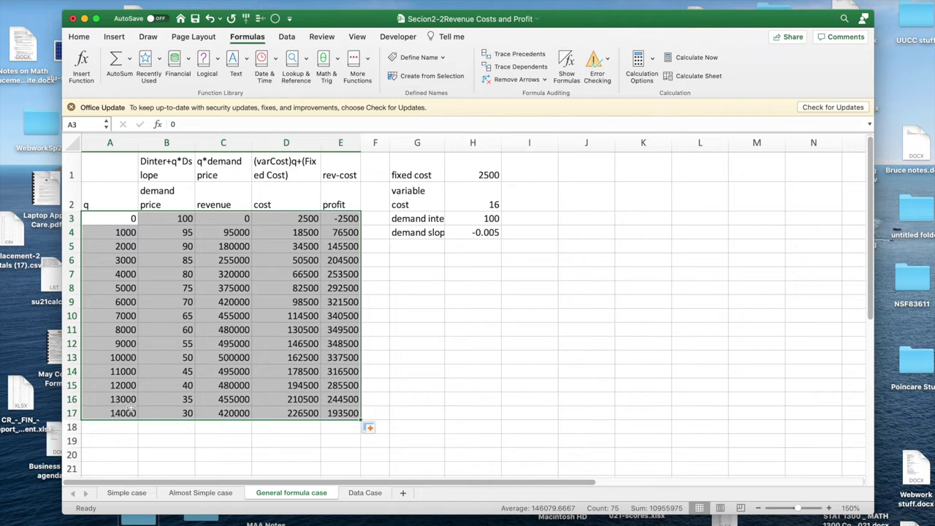
Step: Enter q values 0 in A18 and 20000 in A19, then select profit cell E18
click(111, 425)
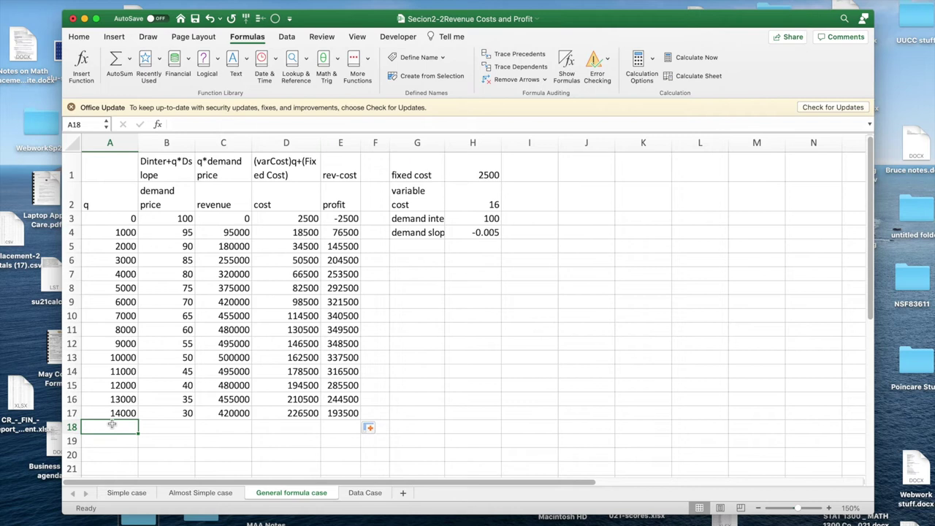
text(0)
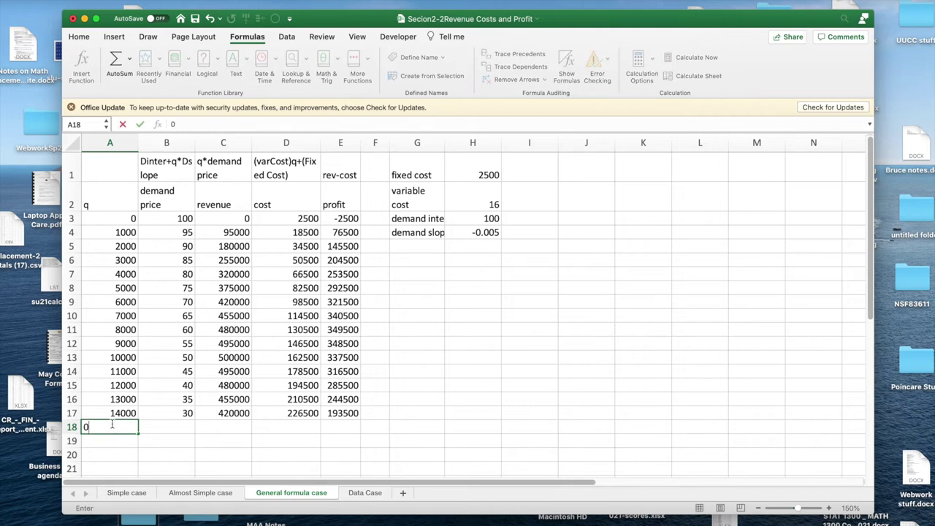
key(Return)
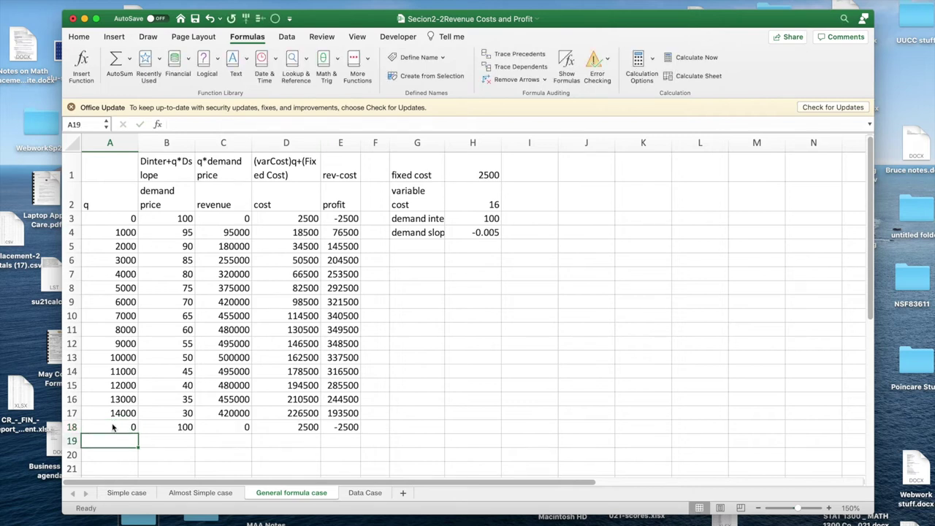
text(20000)
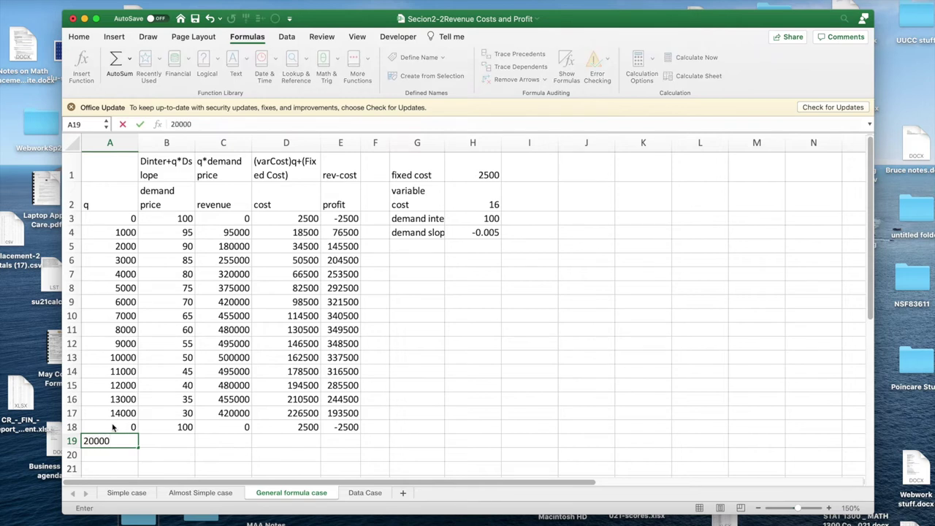
key(Return)
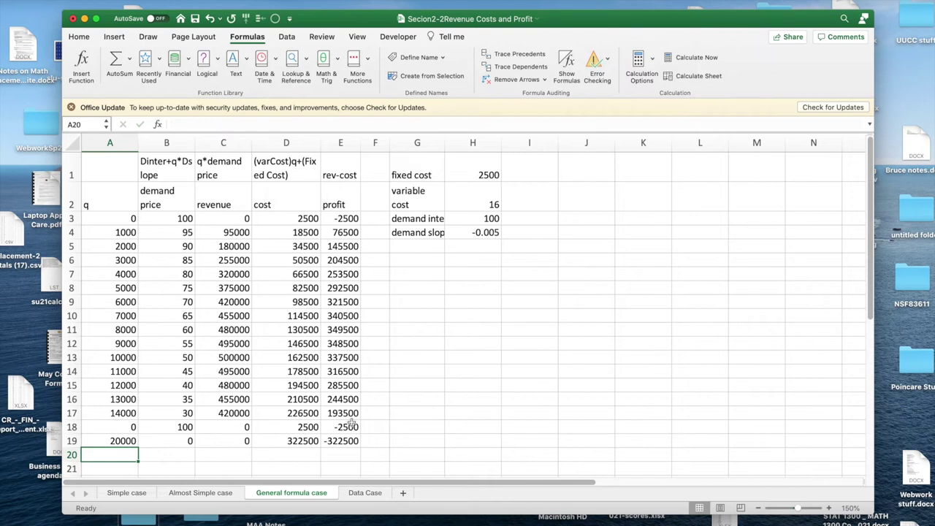
click(346, 427)
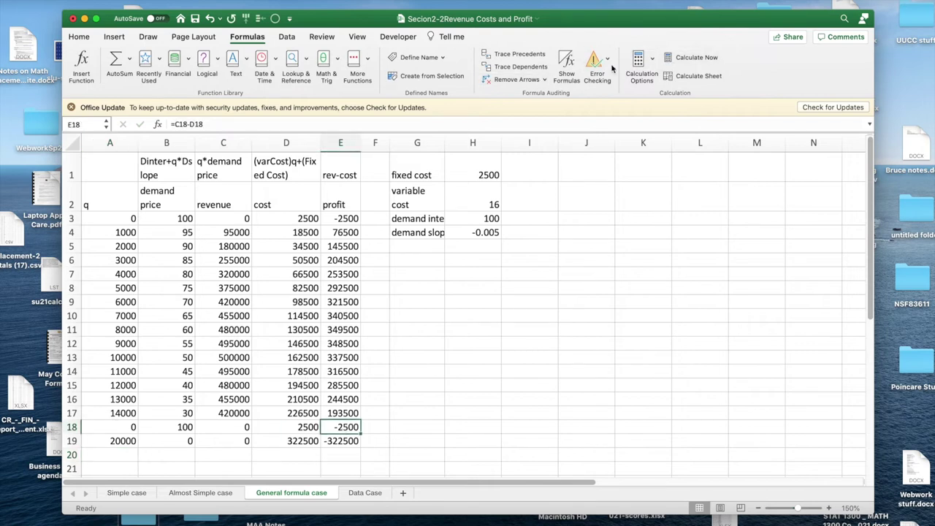
Step: Goal Seek E18 to 0 by changing A18, giving q ≈ 29.8148, then select E19
click(292, 37)
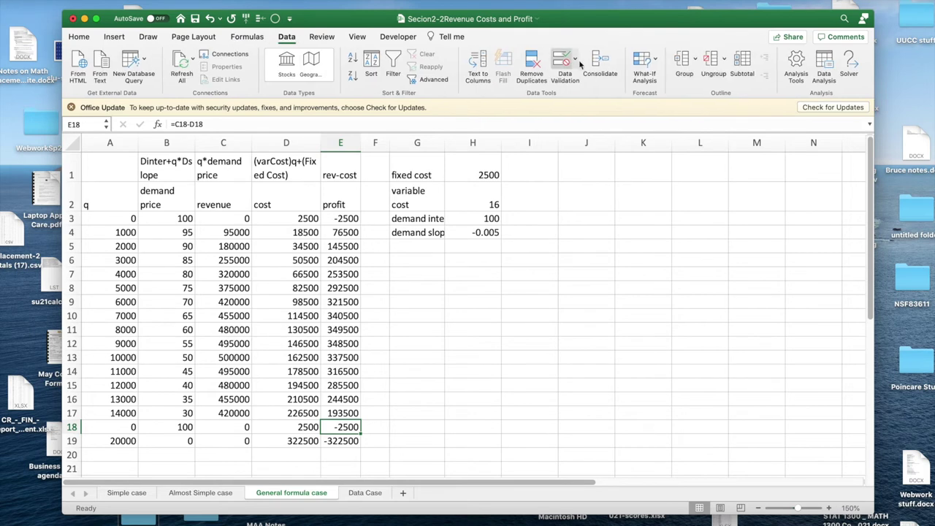
click(655, 61)
click(659, 92)
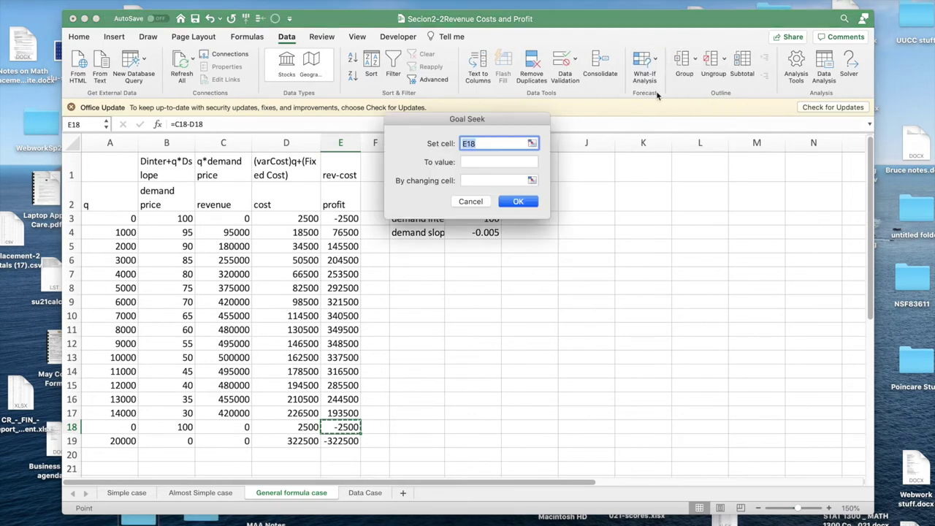
click(483, 160)
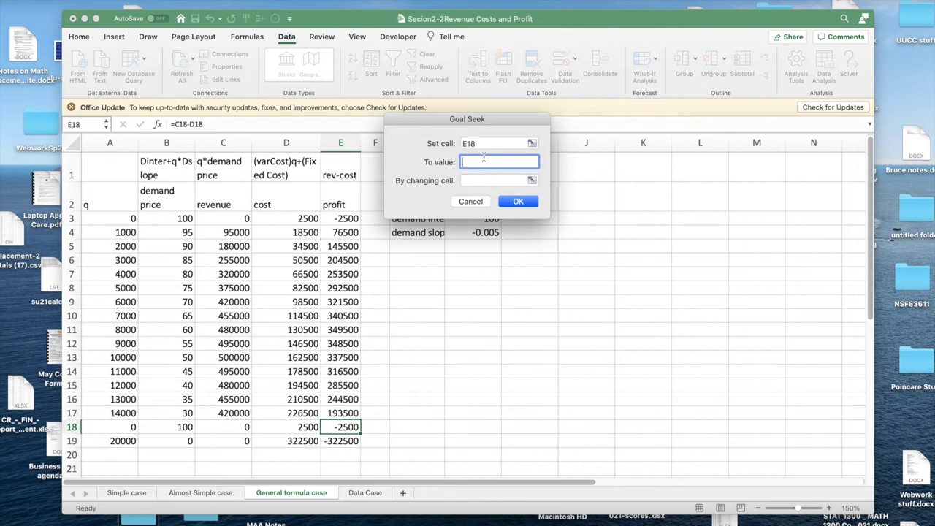
key(Tab)
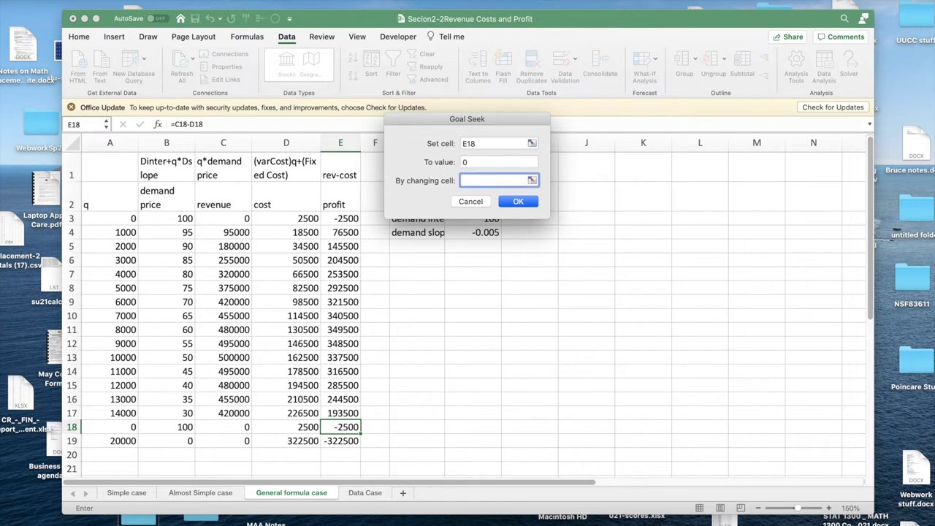
key(Return)
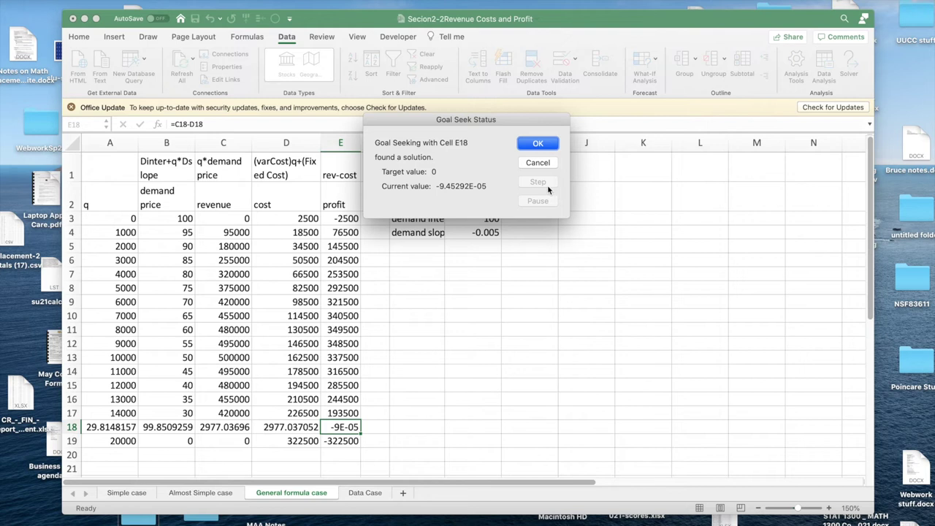
click(538, 143)
click(330, 446)
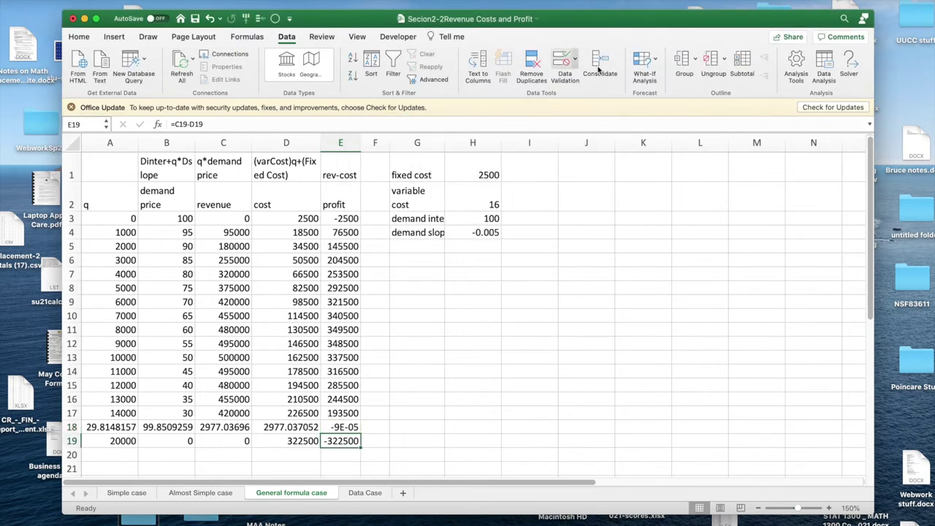
Step: Goal Seek E19 to 0 by changing A19, giving q ≈ 16770.185
click(654, 62)
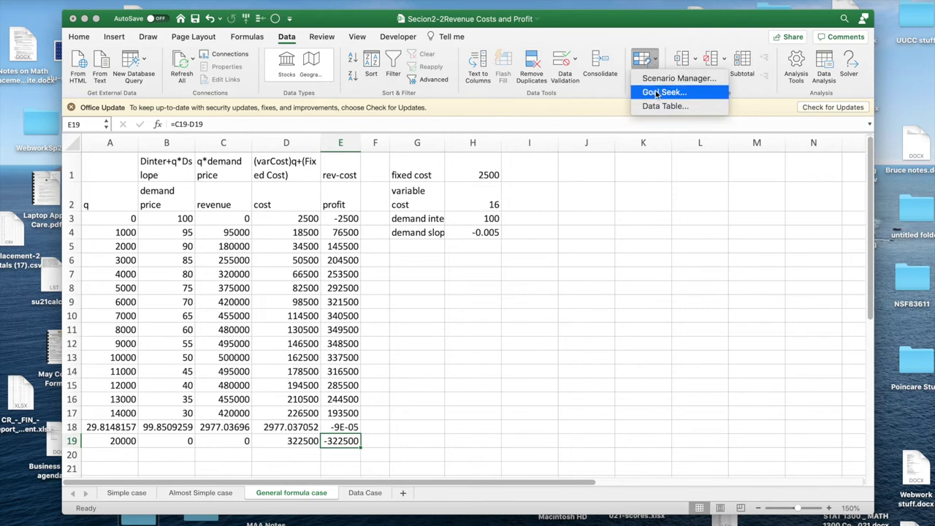
click(657, 93)
click(485, 162)
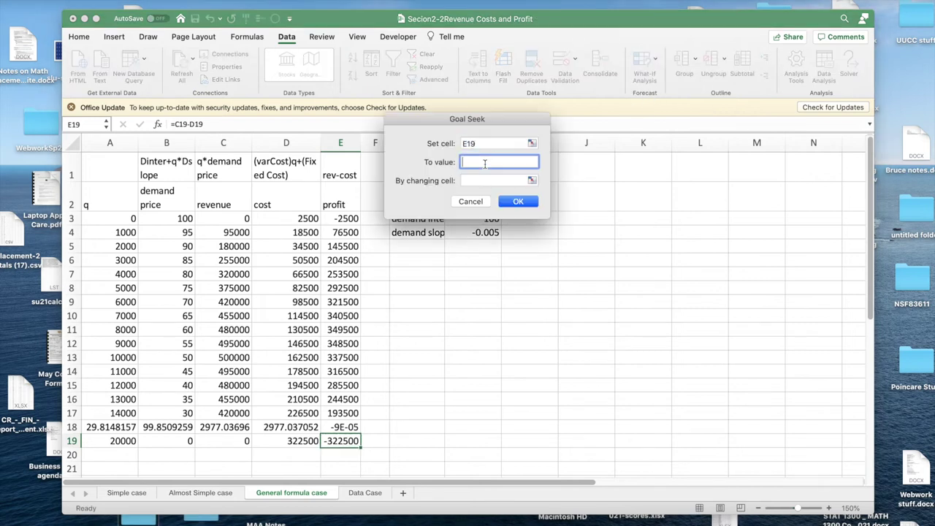
text(0)
key(Tab)
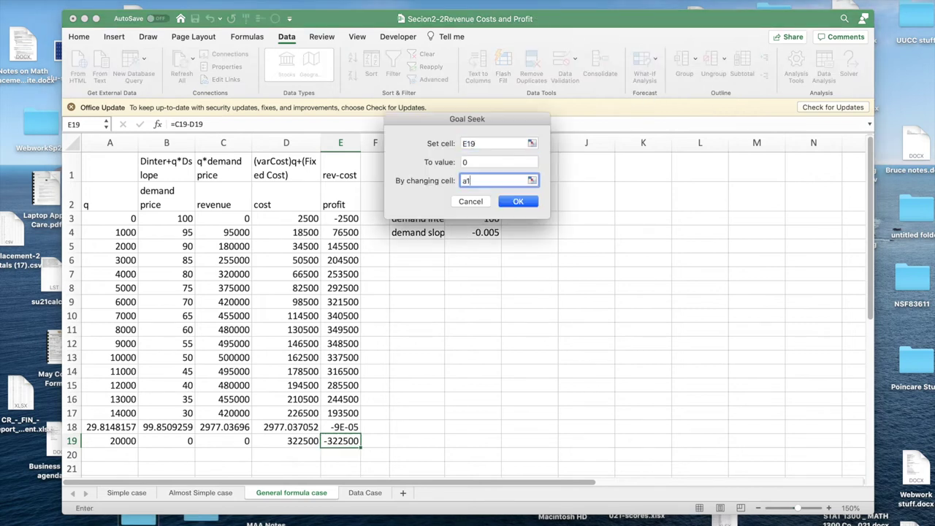
text(a19)
key(Return)
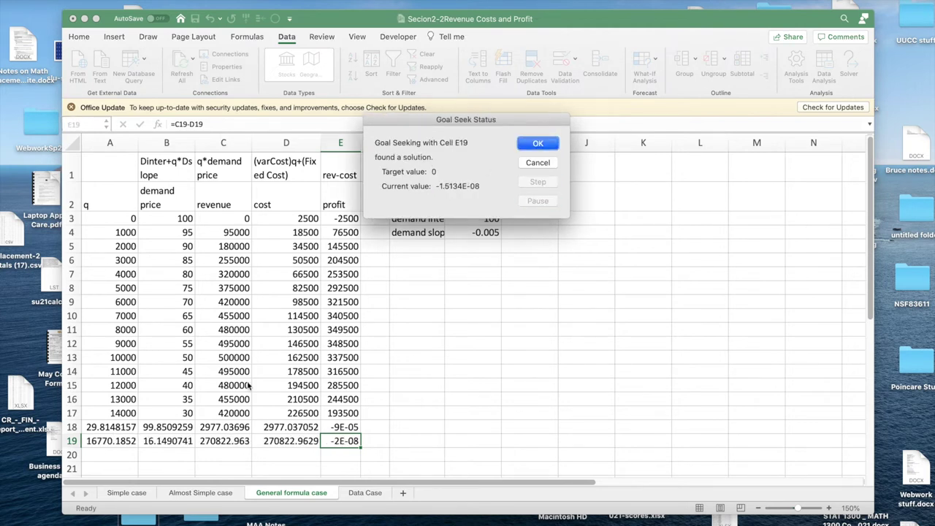
click(538, 144)
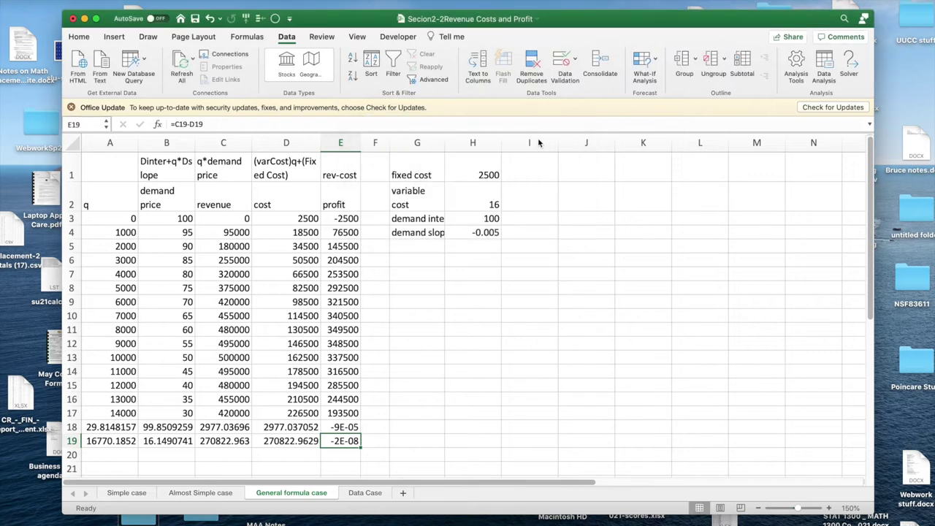
Step: Change the fixed cost in H1 to 3500 and the variable cost in H2 to 18
click(487, 174)
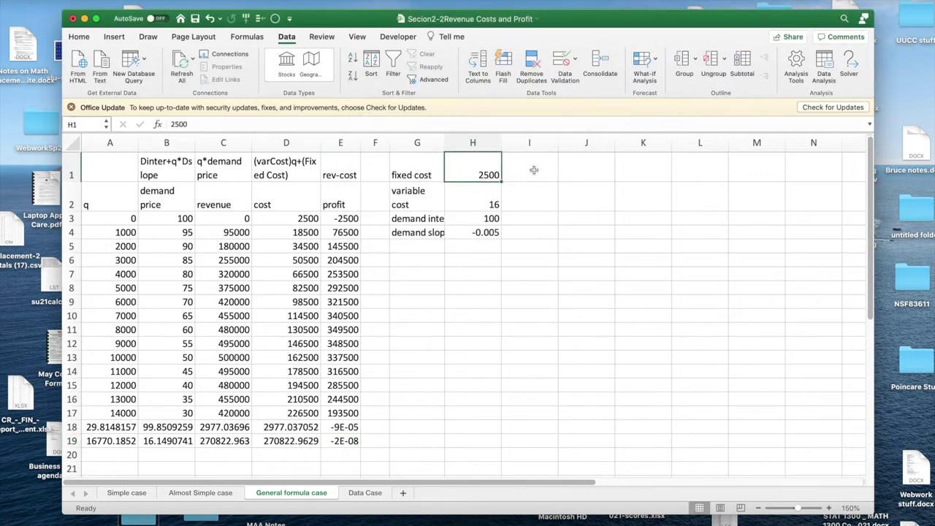
text(3500)
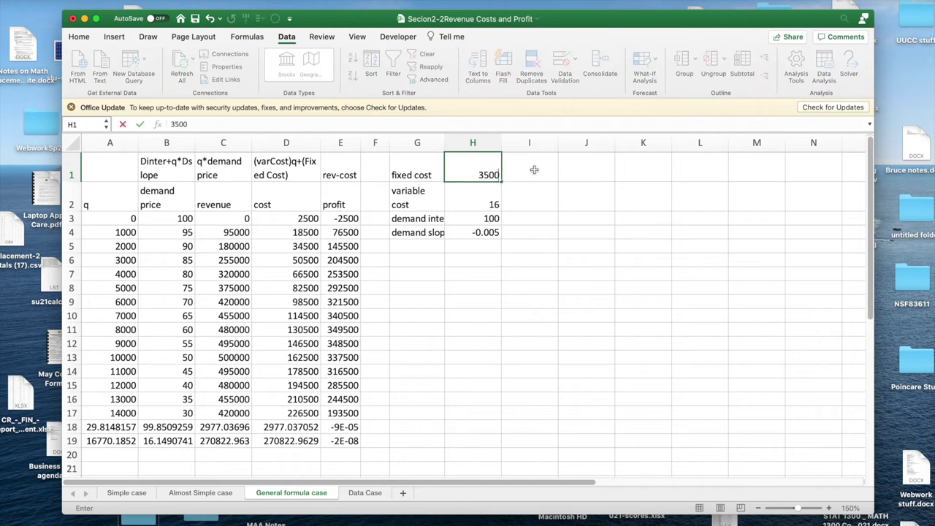
key(Return)
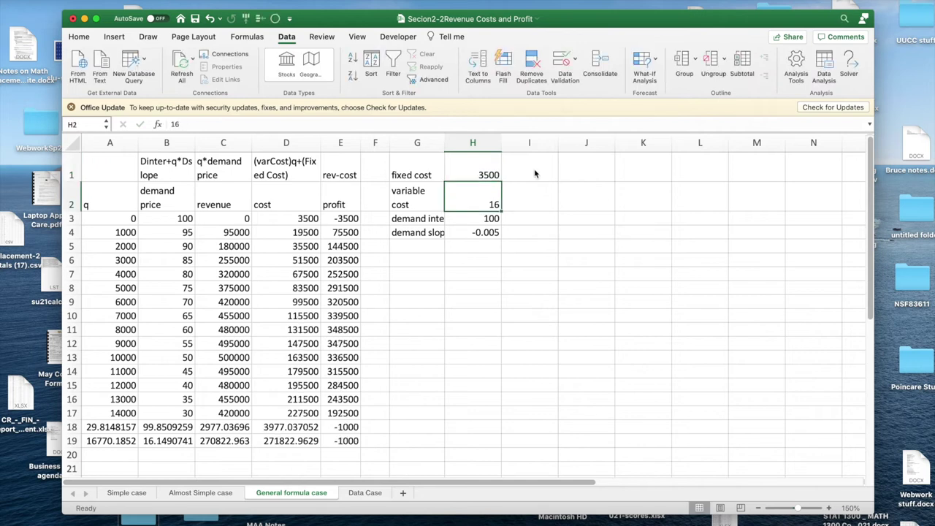
text(18)
key(Return)
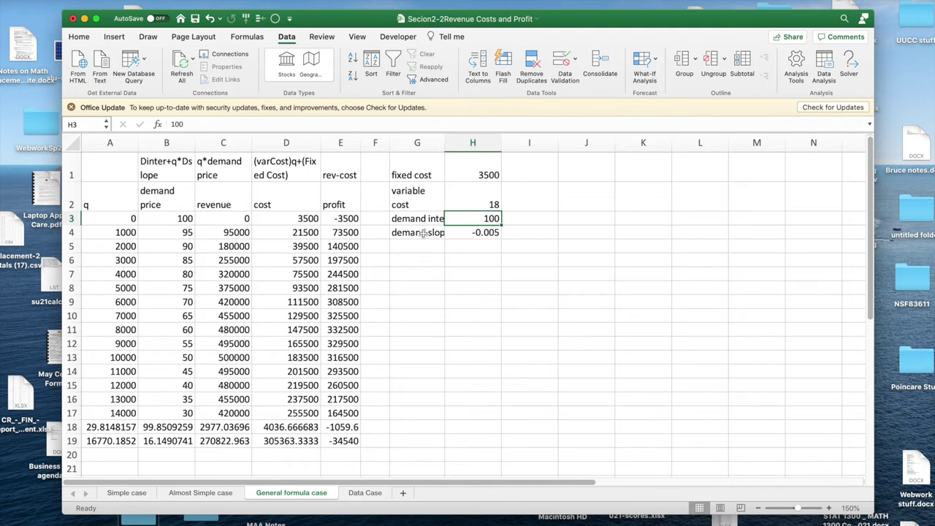
Step: Re-run Goal Seek setting E18 to 0 by changing A18 under the new costs
click(338, 431)
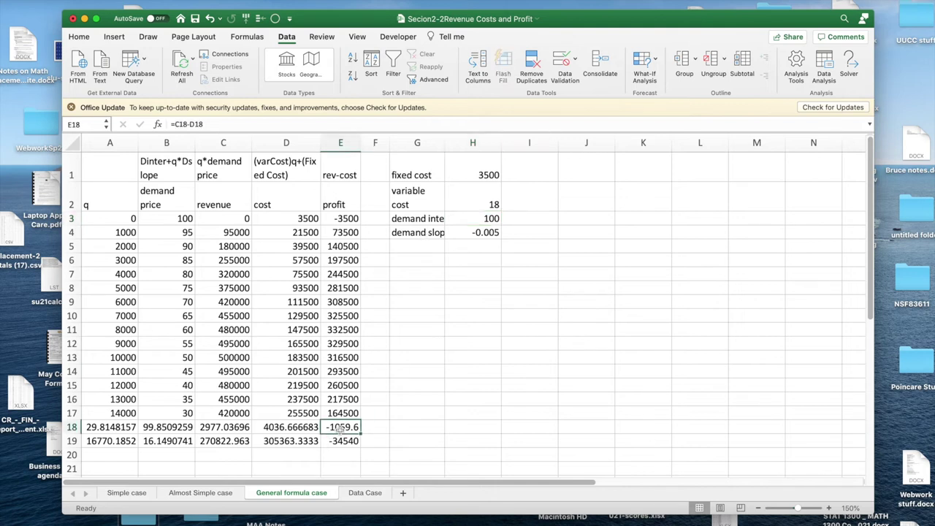
click(653, 64)
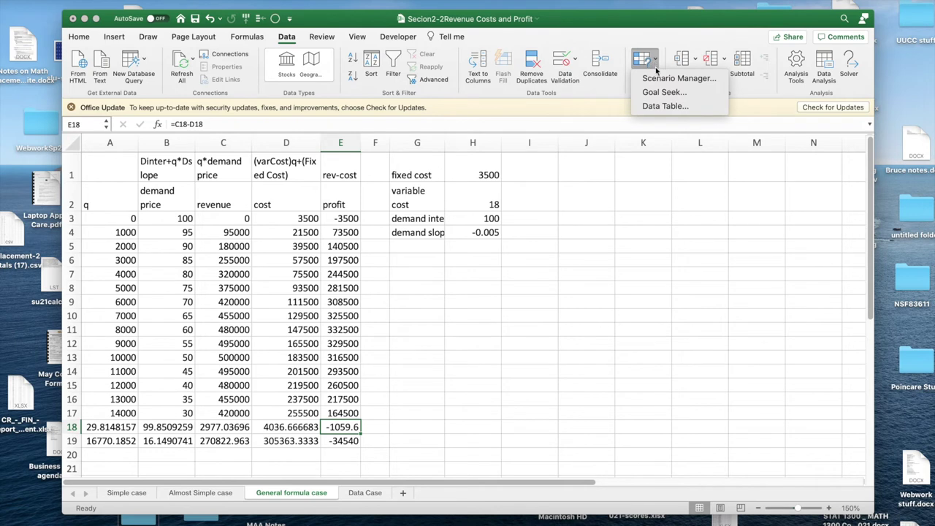
click(660, 93)
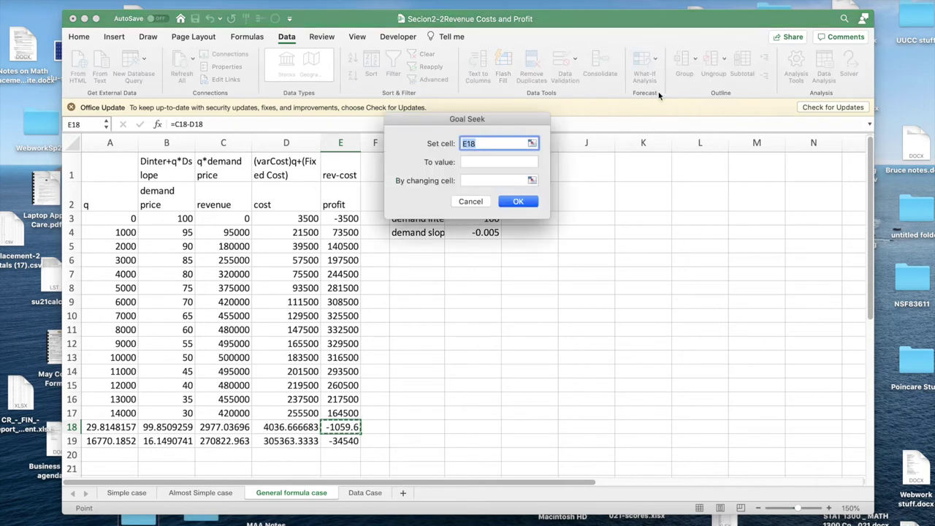
click(469, 162)
click(499, 181)
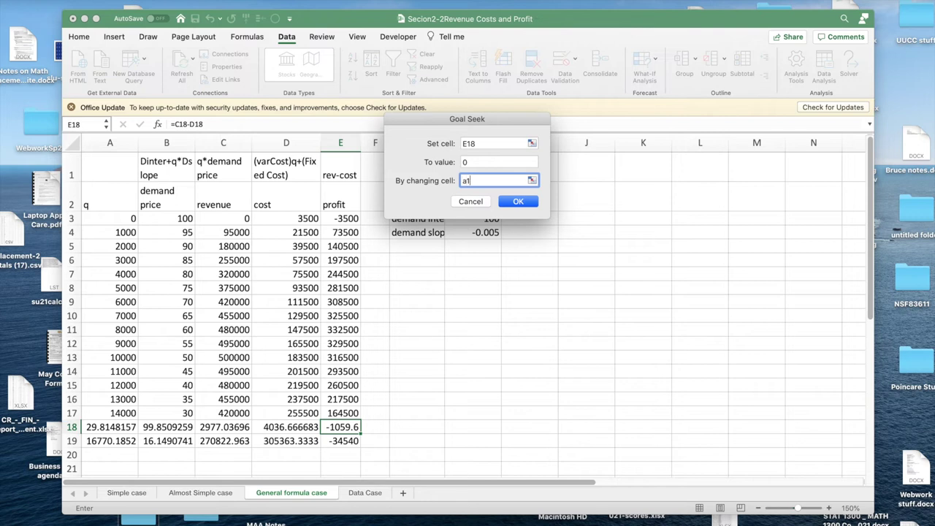
text(a18)
key(Return)
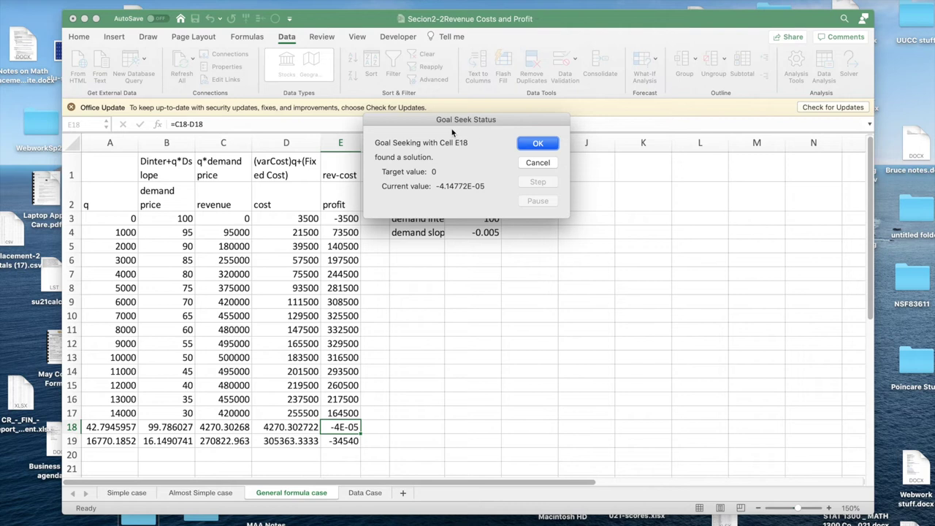
click(537, 145)
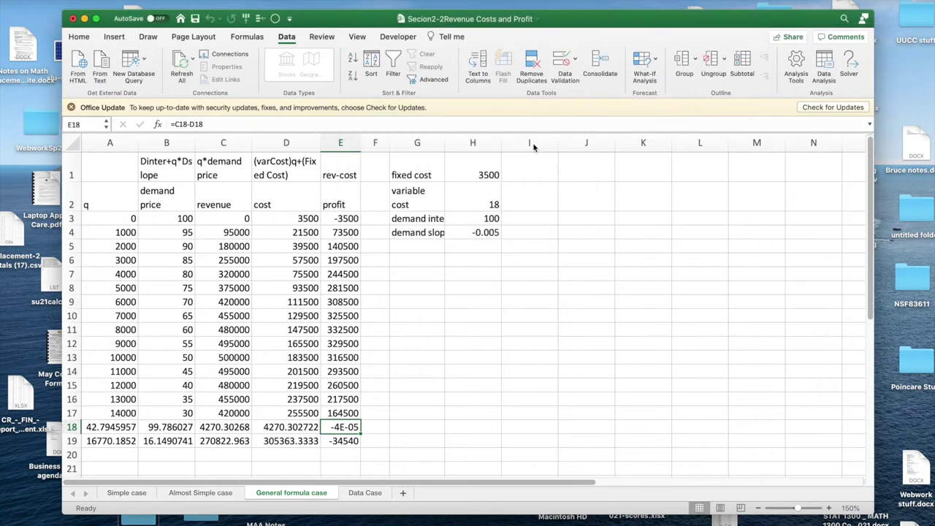
Step: Goal Seek E19 to 0 by changing its q cell, then go to the Data Case sheet
click(487, 234)
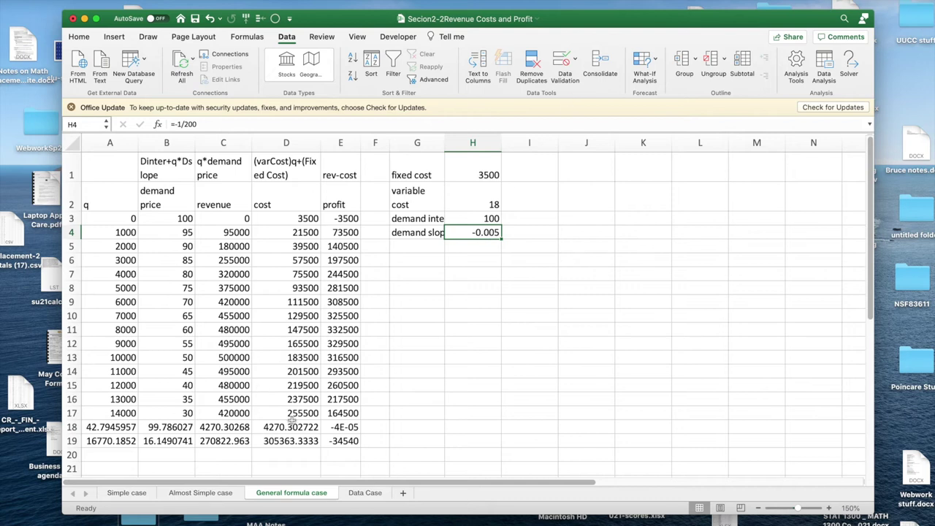
click(330, 443)
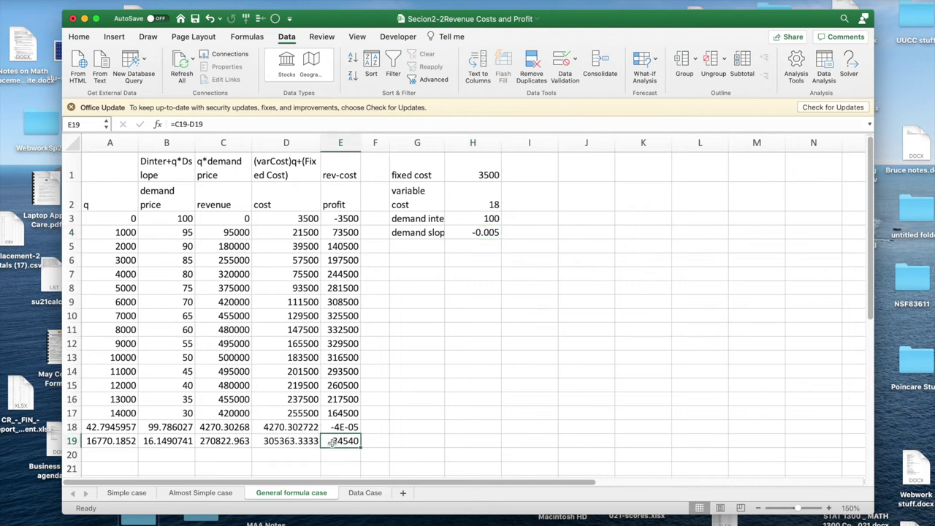
click(655, 66)
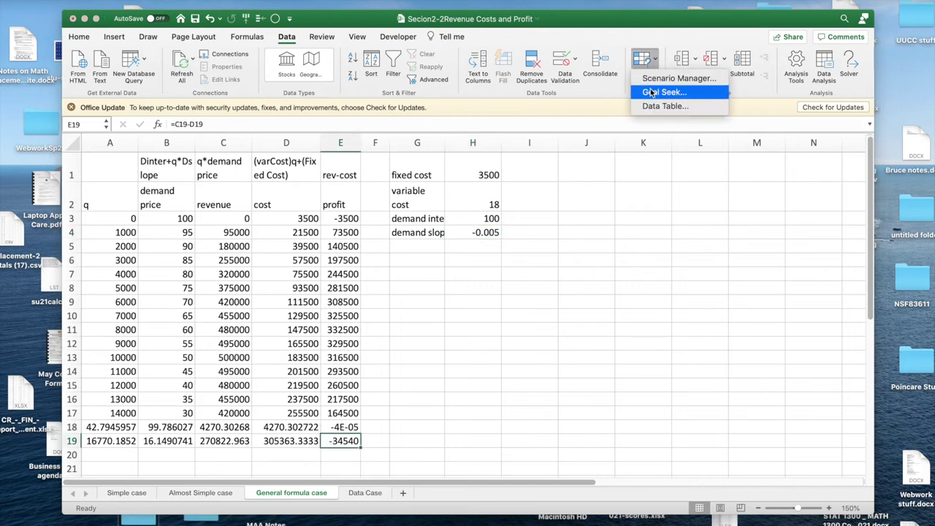
click(651, 91)
click(473, 163)
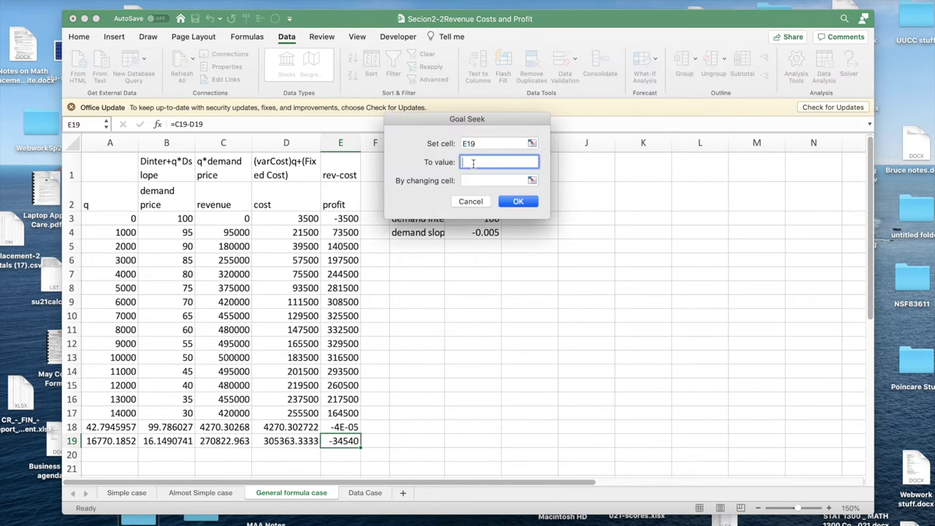
text(0)
key(Tab)
key(Return)
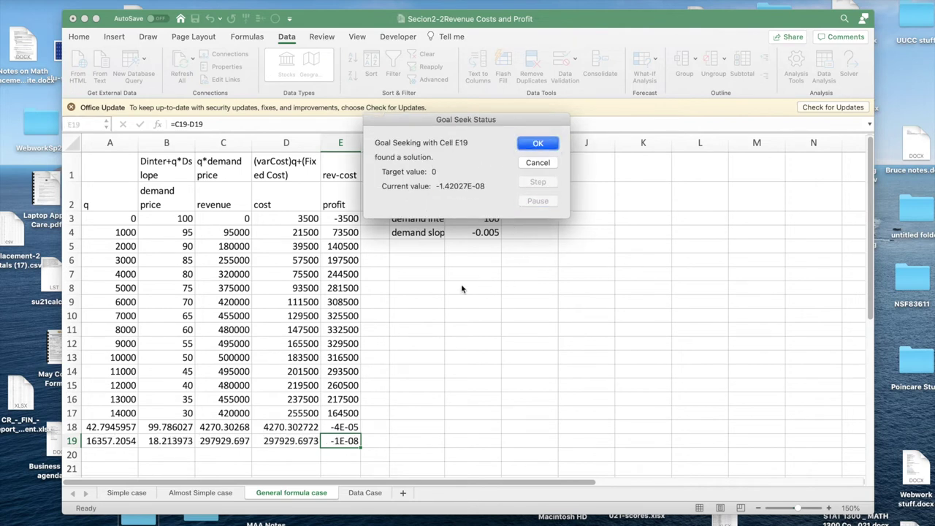
click(543, 149)
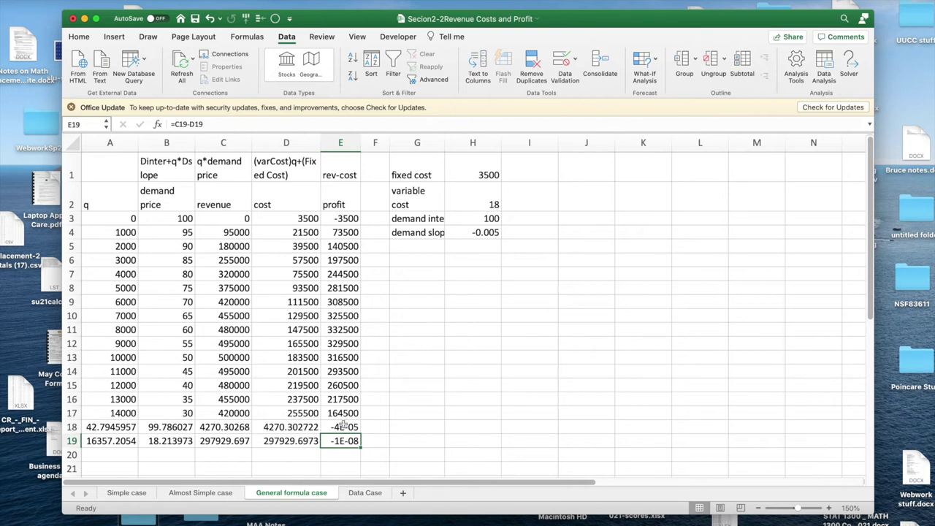
click(358, 494)
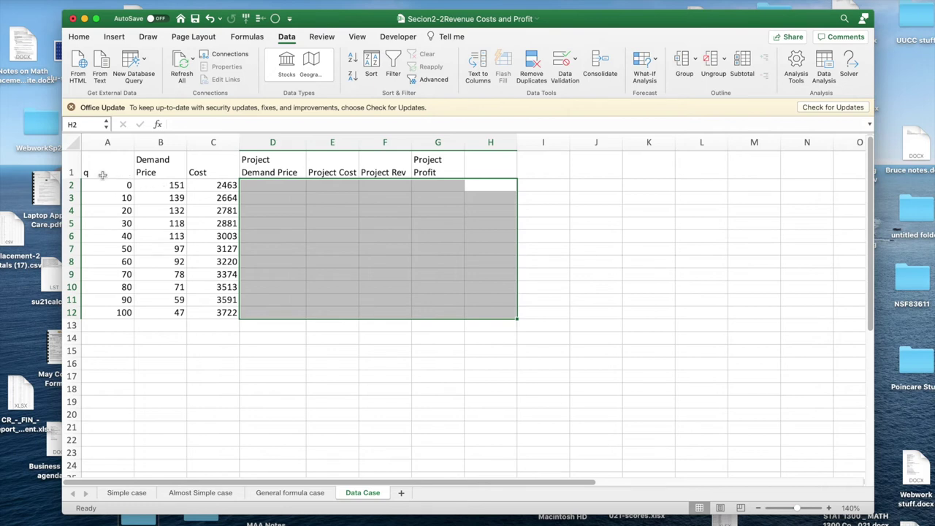
Step: Insert a plain scatter chart of q, Demand Price and Cost (A1:C12), placed right of the table
mouse_move(106, 173)
mouse_down()
mouse_move(187, 209)
mouse_move(195, 316)
mouse_up()
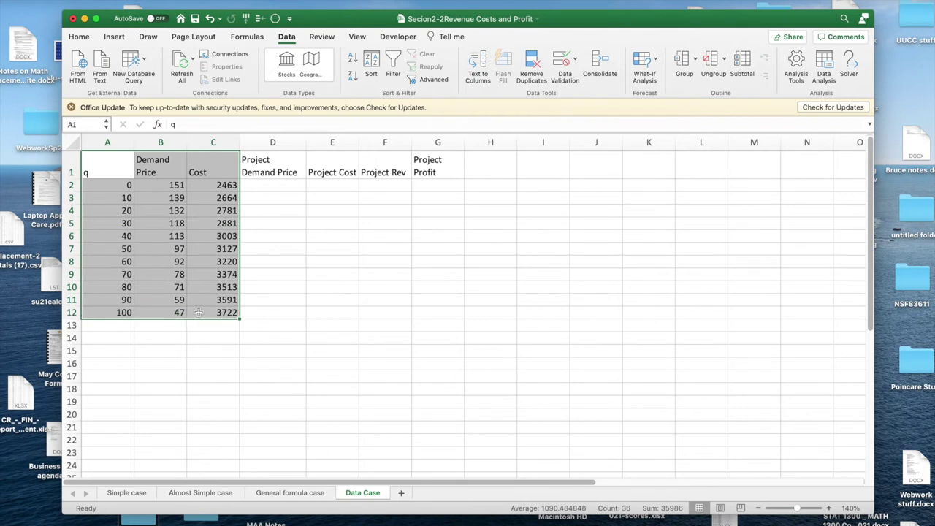
click(120, 37)
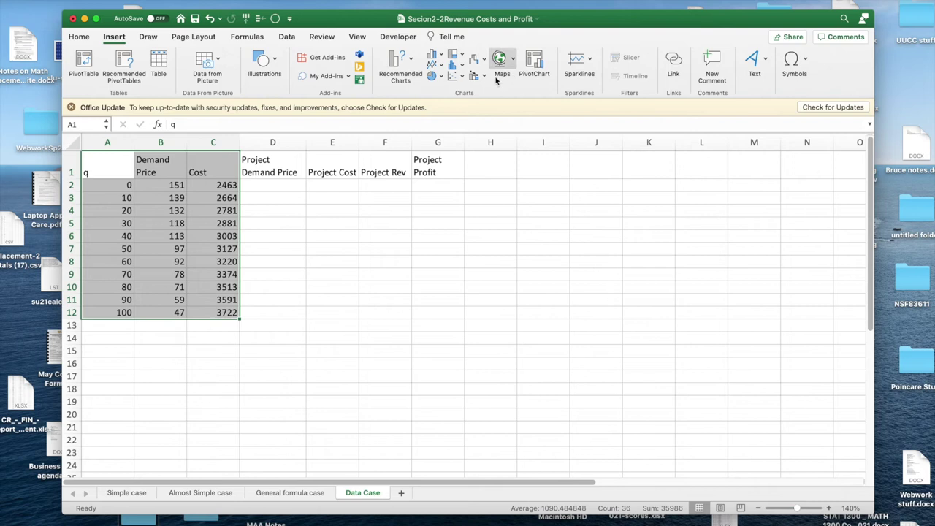
click(463, 78)
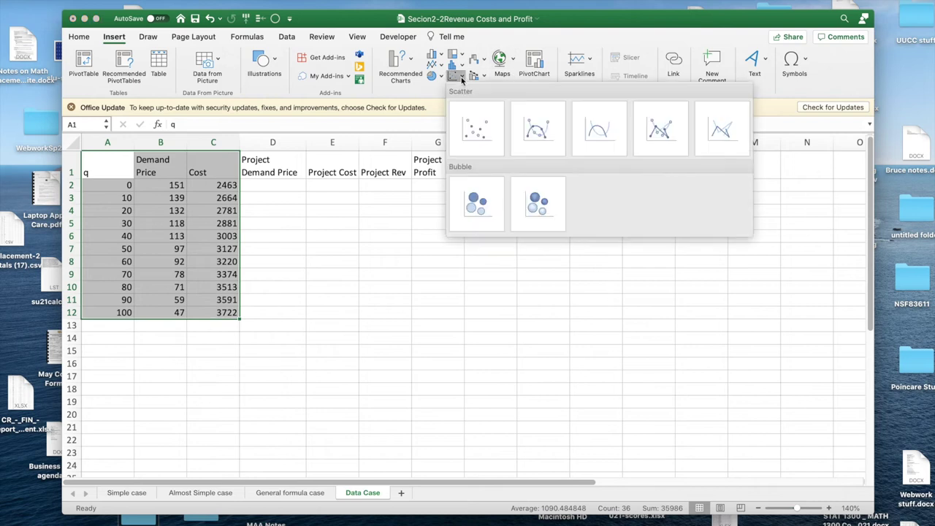
click(475, 119)
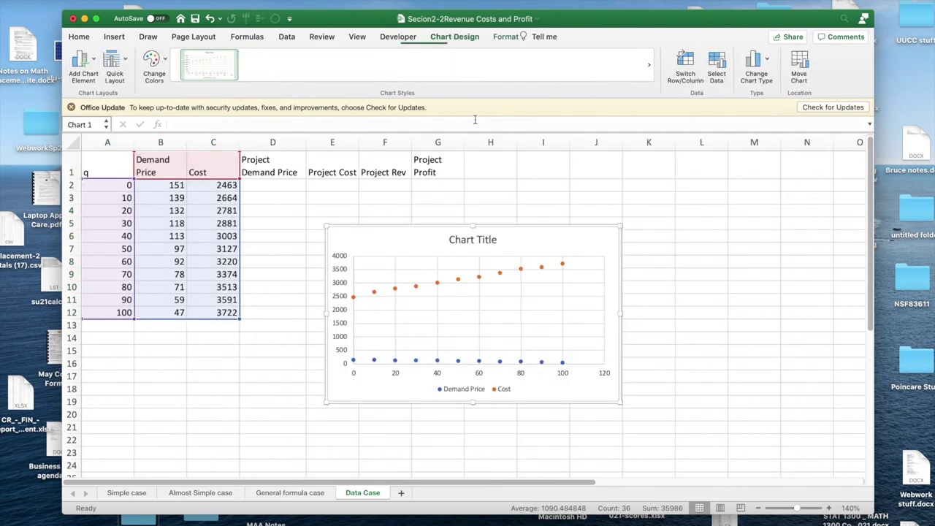
drag(534, 227, 719, 208)
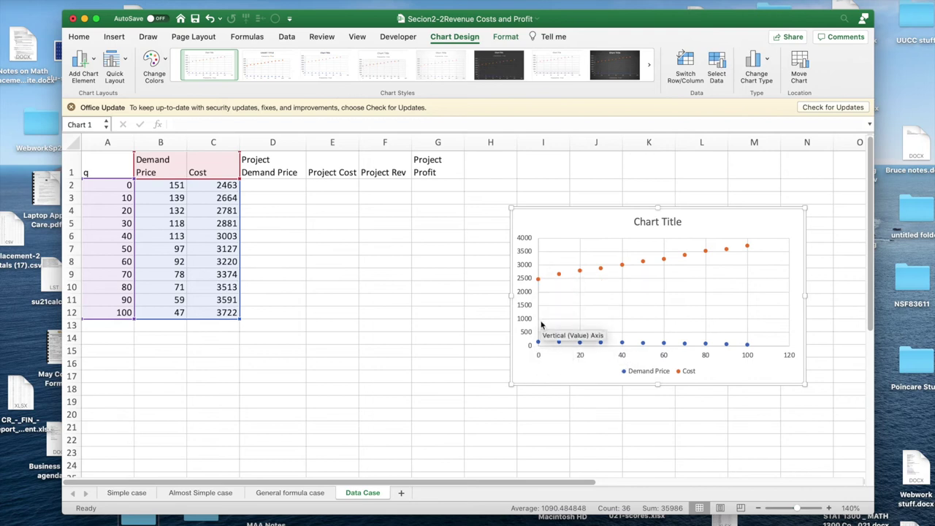
Step: Move the Demand Price series onto the secondary axis using Format Data Series
click(562, 344)
right_click(561, 345)
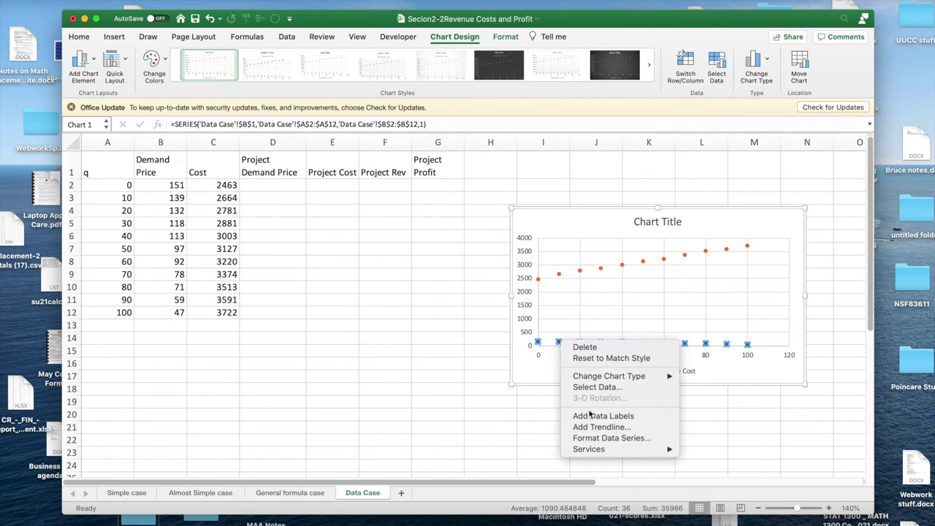
click(589, 439)
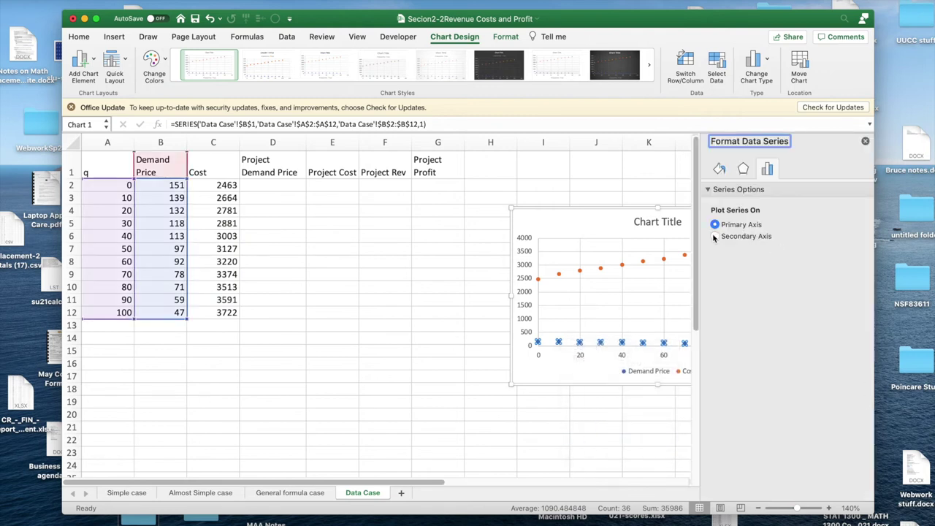
click(714, 236)
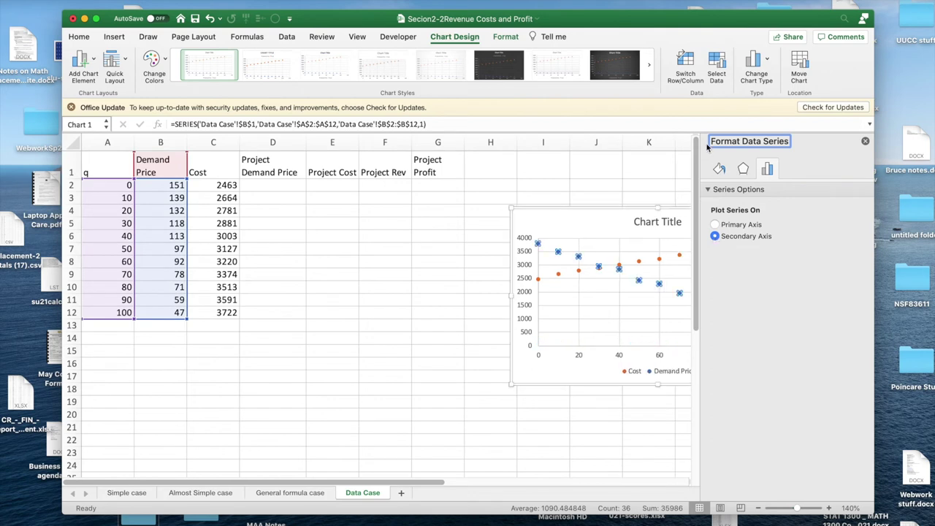
click(865, 142)
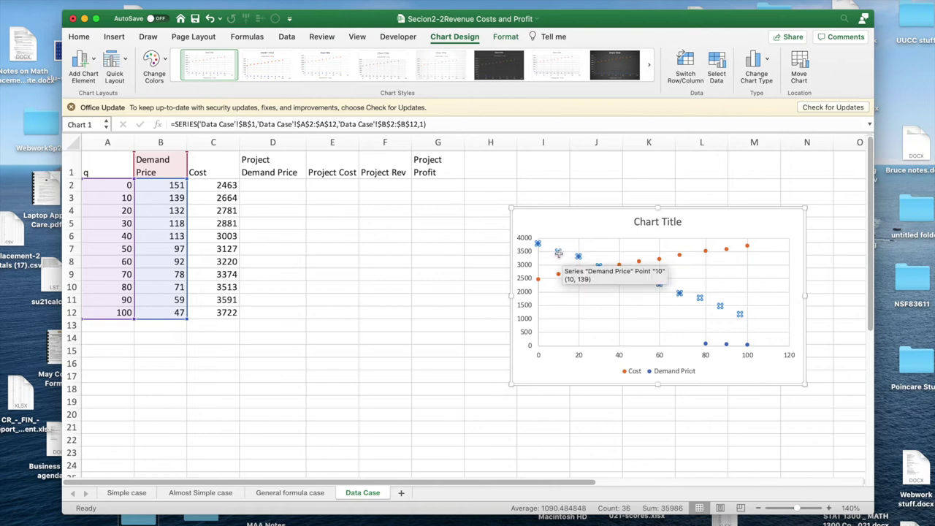
mouse_move(700, 299)
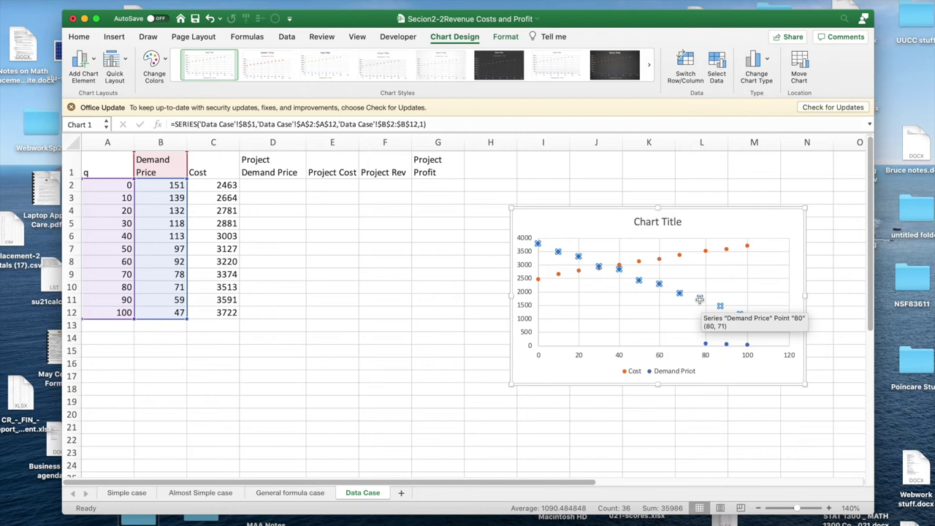
Step: Add a linear trendline to the Demand Price points that displays its equation on the chart
right_click(700, 299)
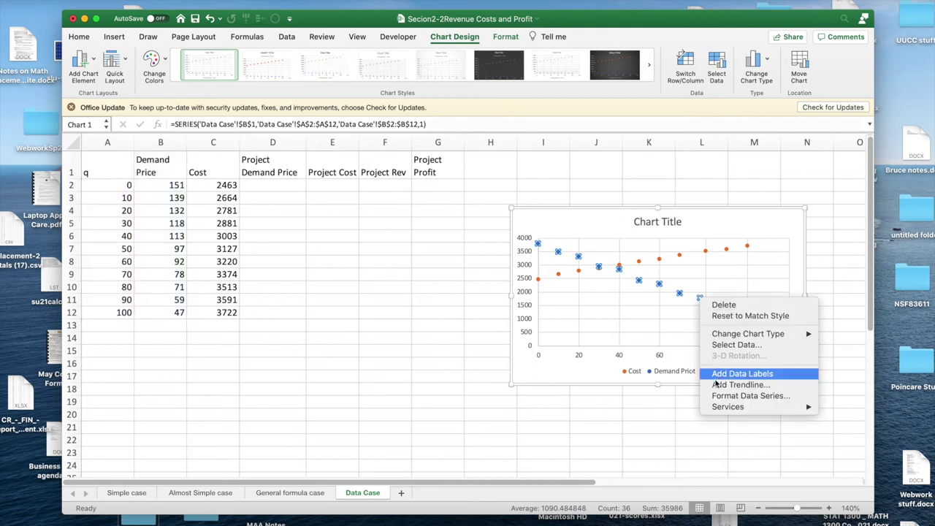
click(740, 385)
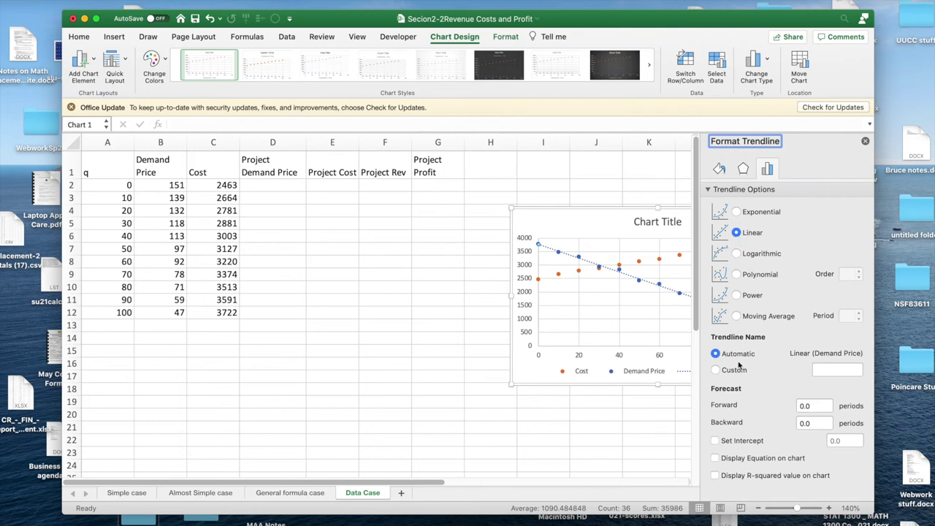
click(717, 459)
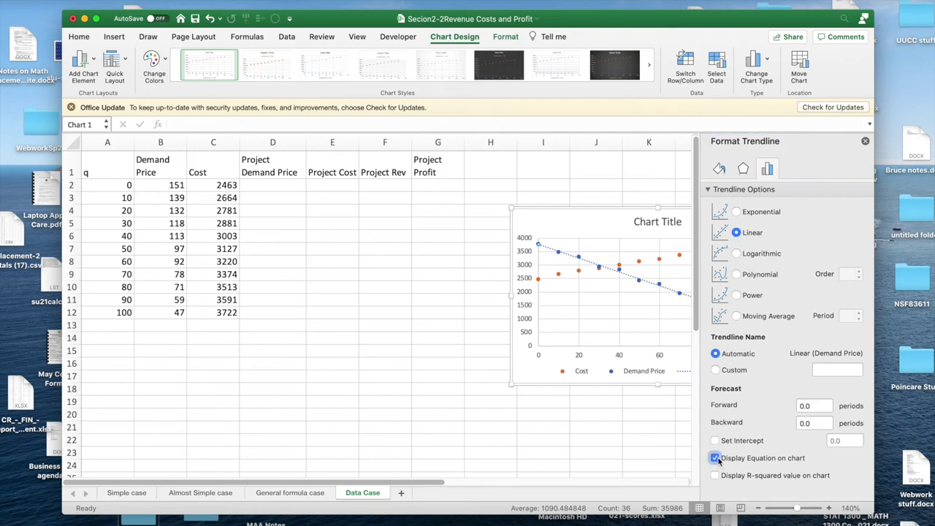
click(865, 142)
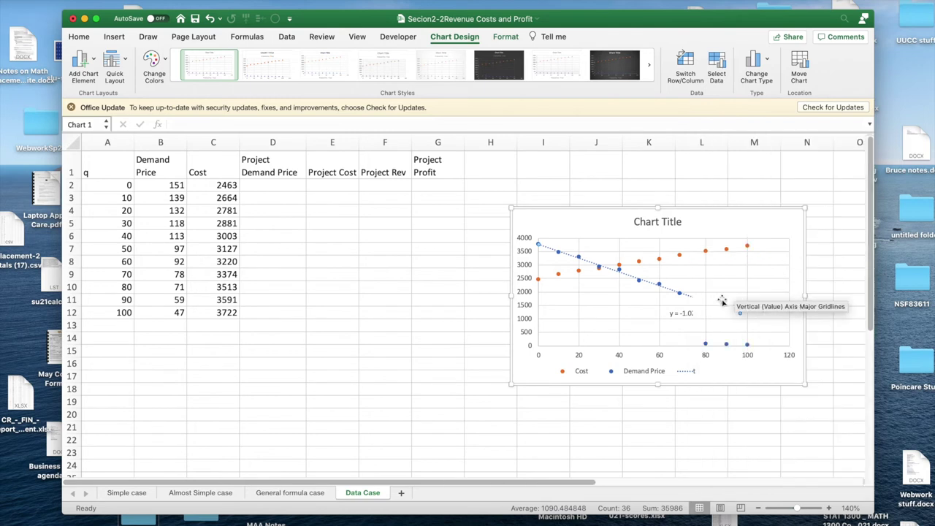
Step: Enlarge the equation label y = -1.0218x + 150.82 to 14 pt and select its text
click(685, 316)
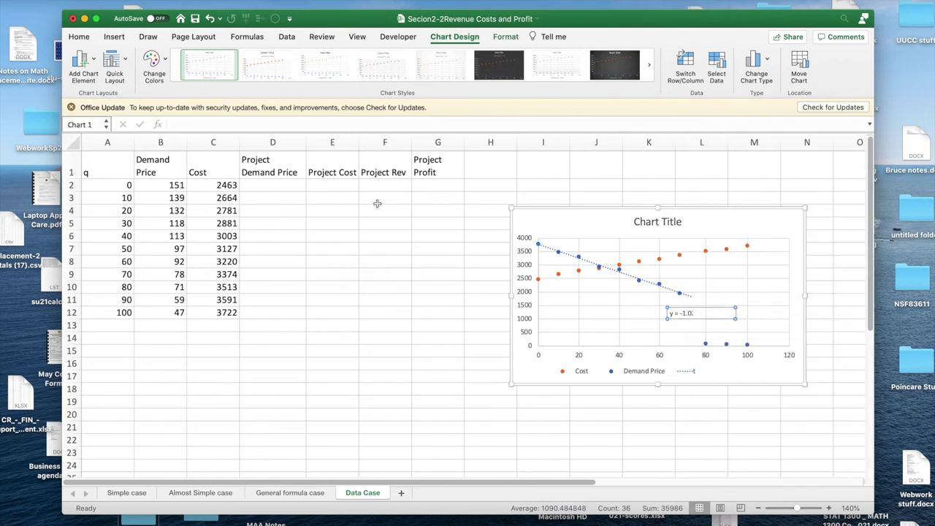
click(80, 36)
click(237, 58)
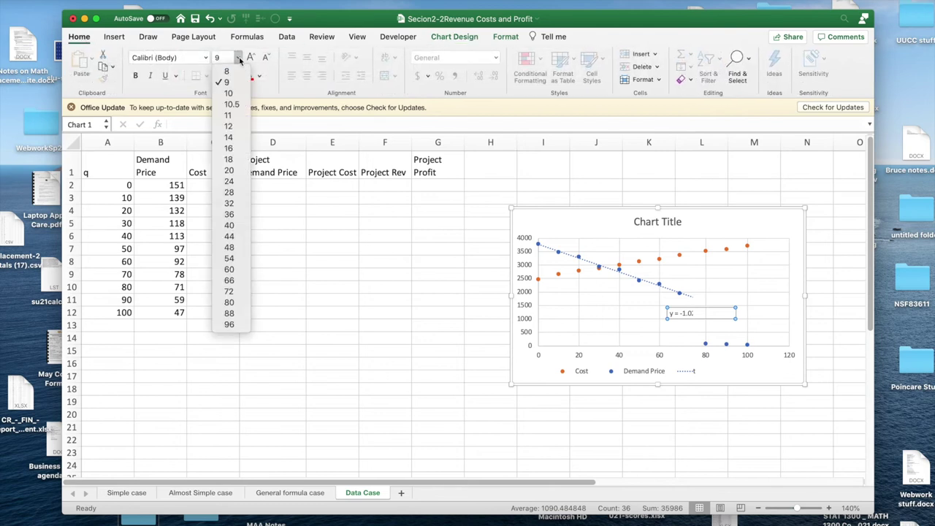
click(228, 137)
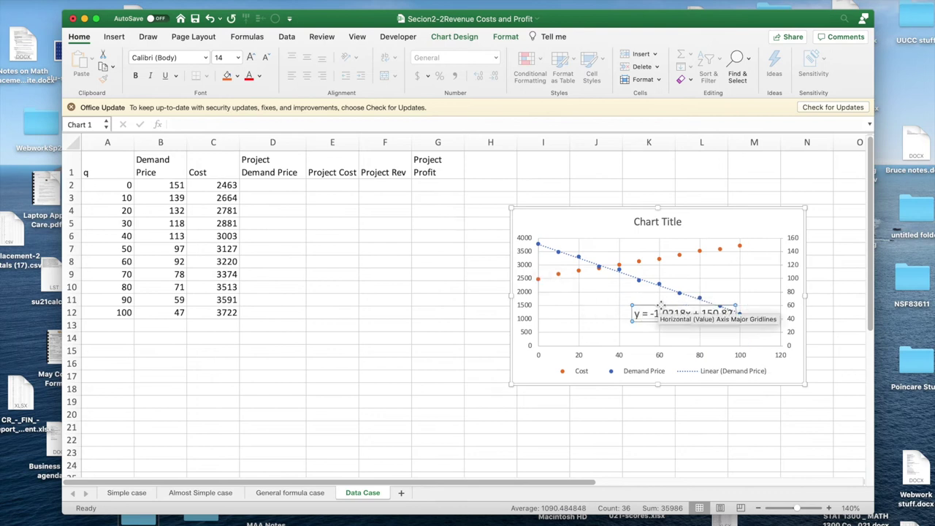
click(643, 313)
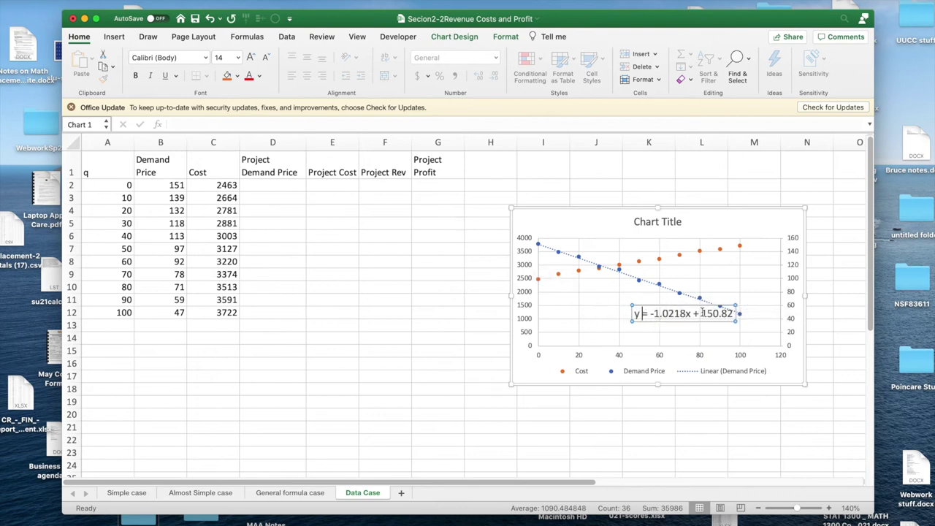
drag(702, 313, 741, 316)
key(super+c)
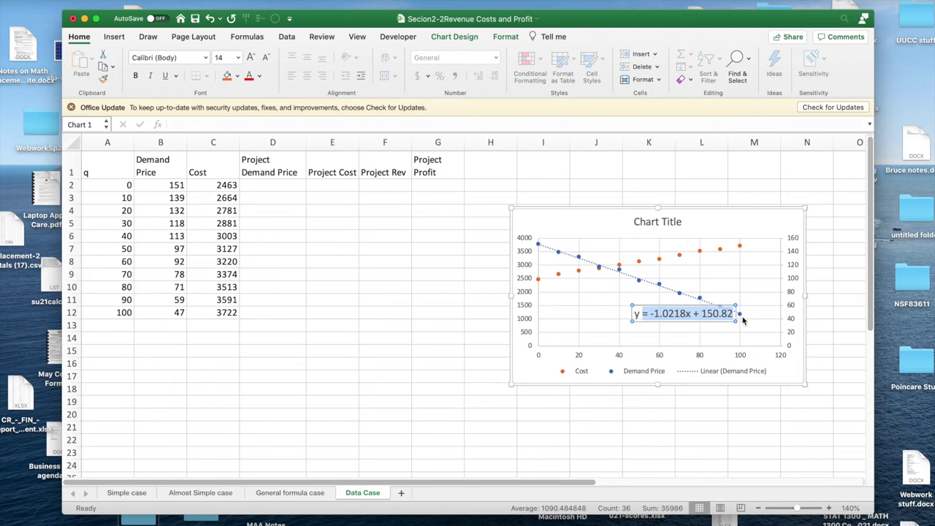
Step: Turn the pasted equation into =-1.0218*A2+150.82 in D2 and fill it down to D12
click(269, 184)
key(super+v)
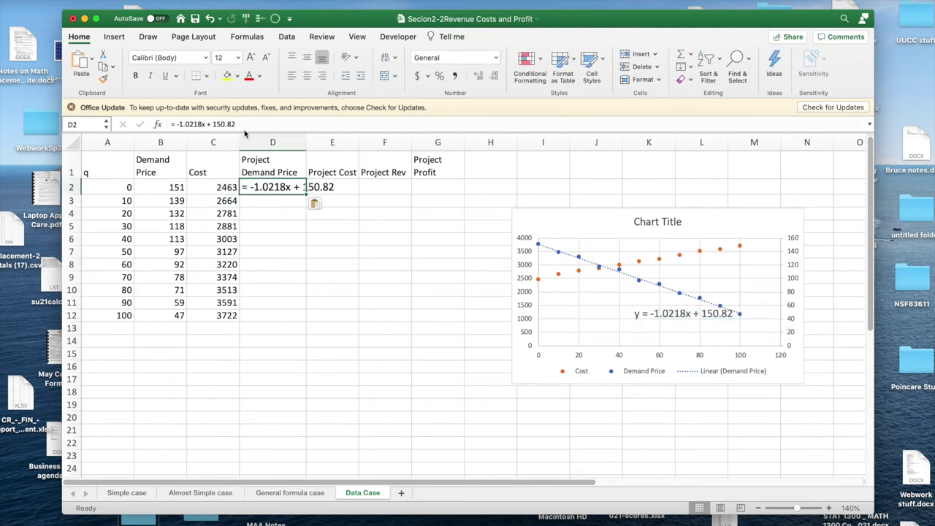
click(203, 125)
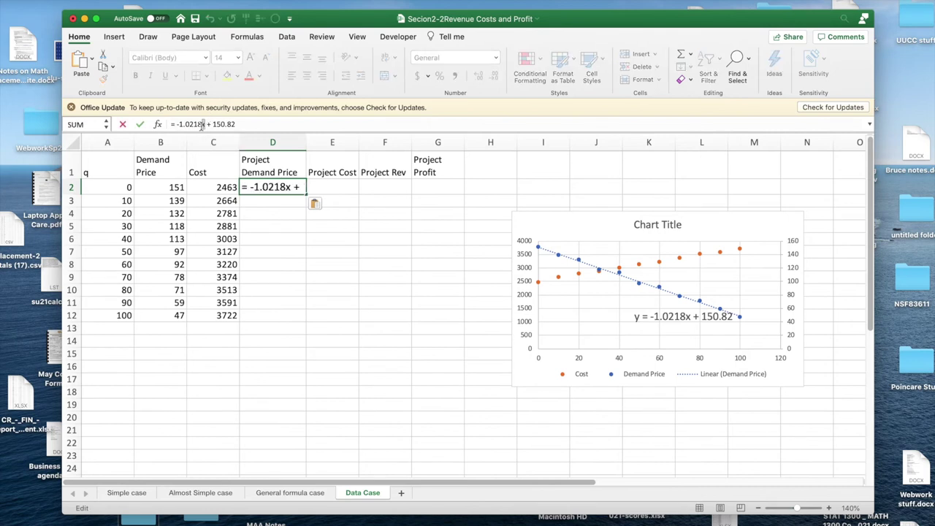
key(BackSpace)
text(*a2)
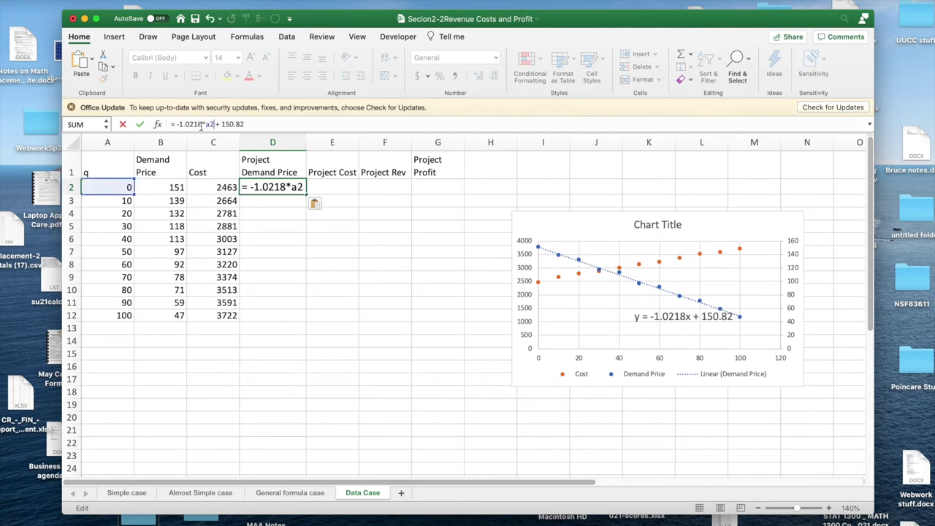
key(Return)
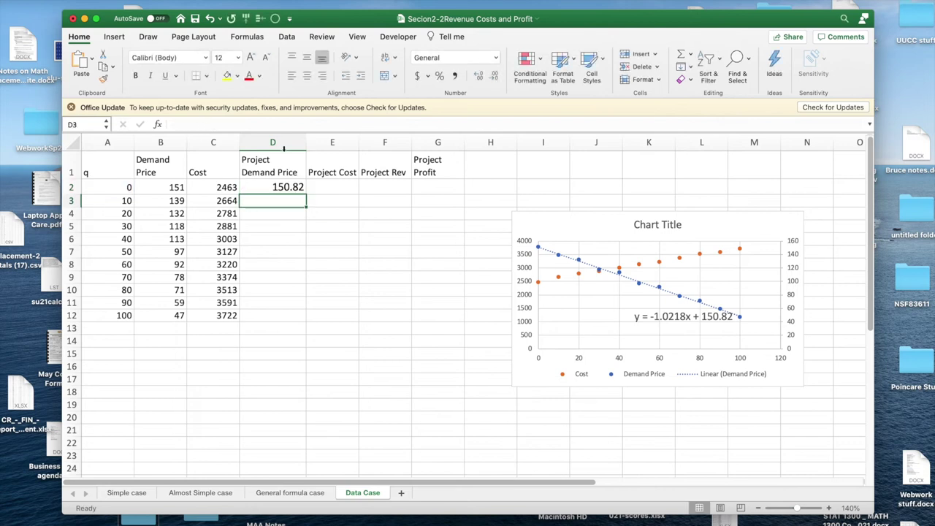
click(294, 187)
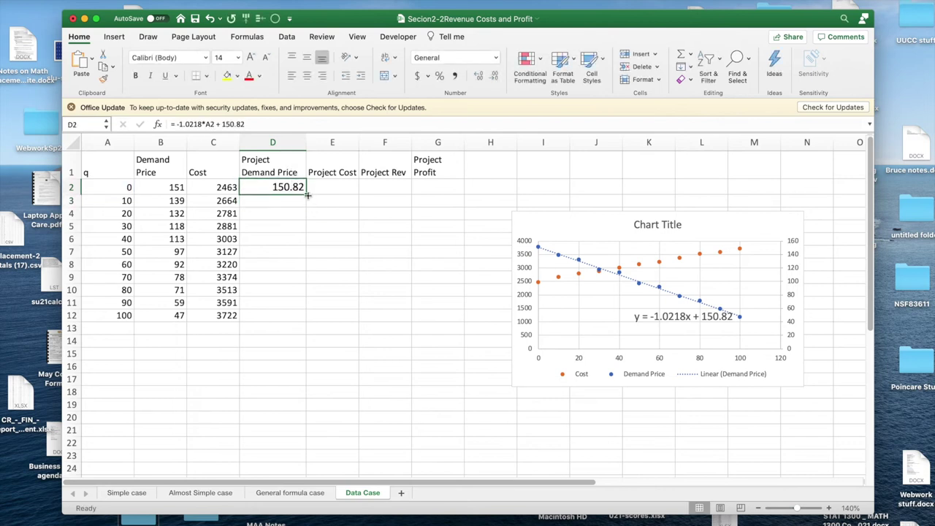
drag(307, 195, 292, 326)
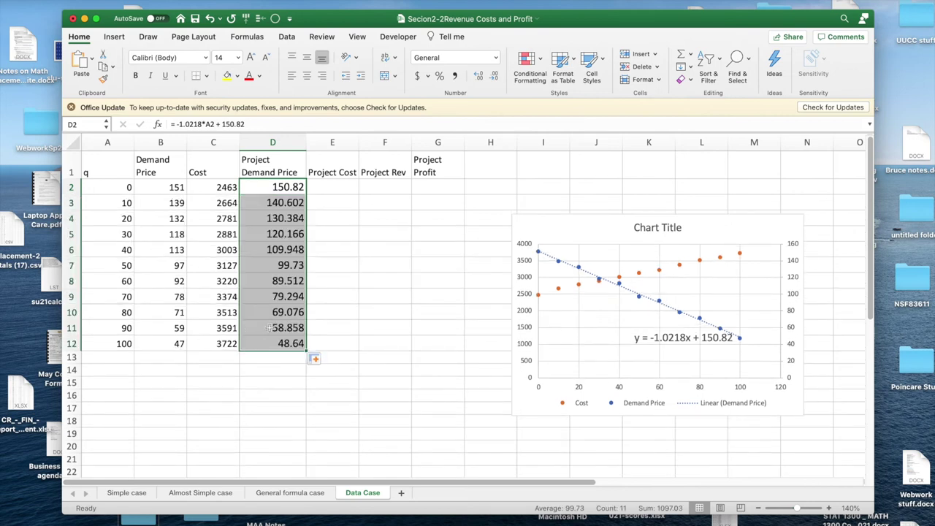
Step: Add a linear trendline to the Cost series that displays its equation on the chart
click(680, 267)
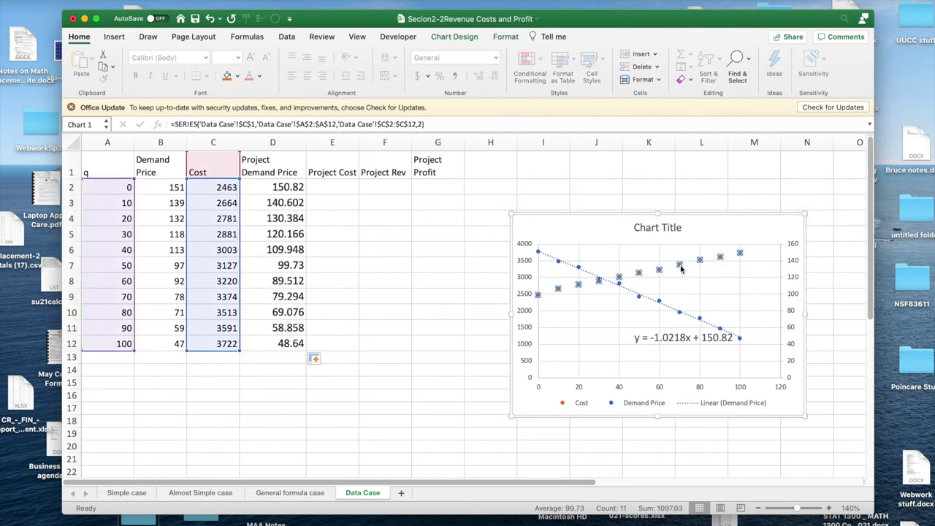
right_click(681, 269)
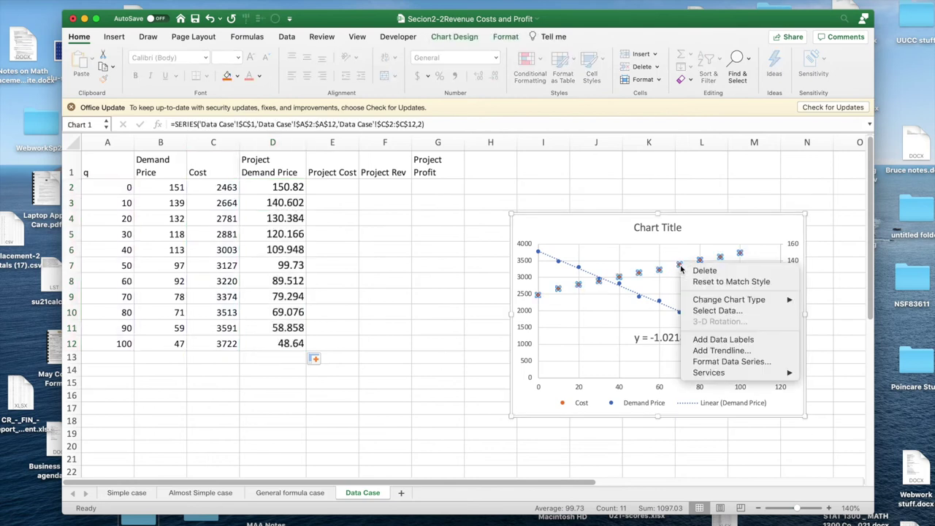
click(713, 351)
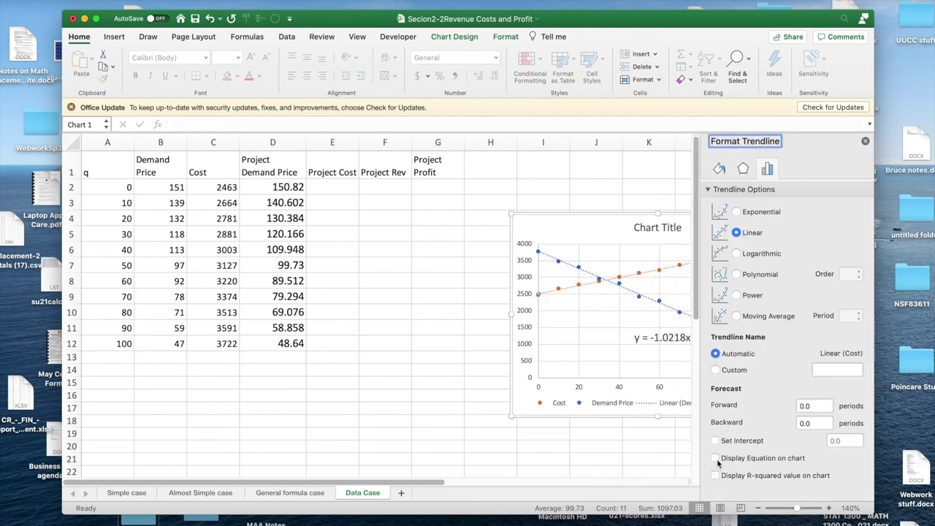
click(716, 458)
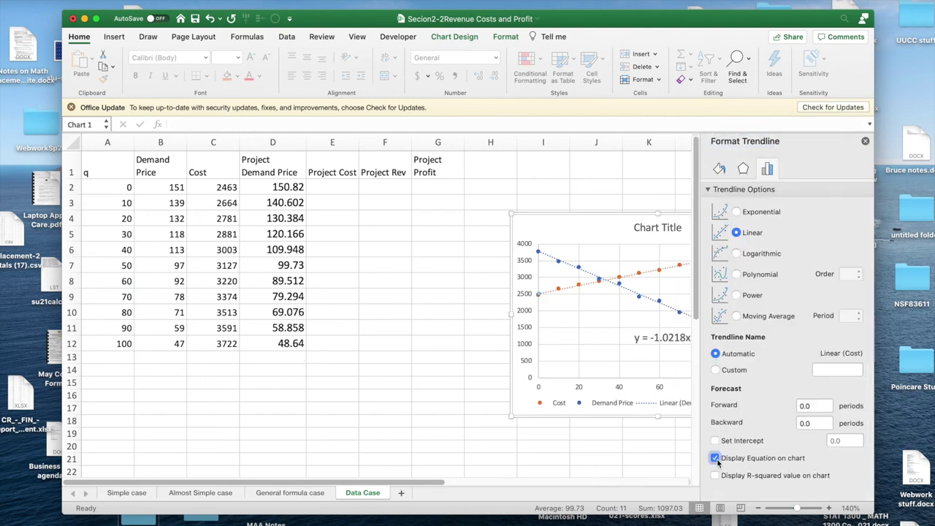
click(864, 141)
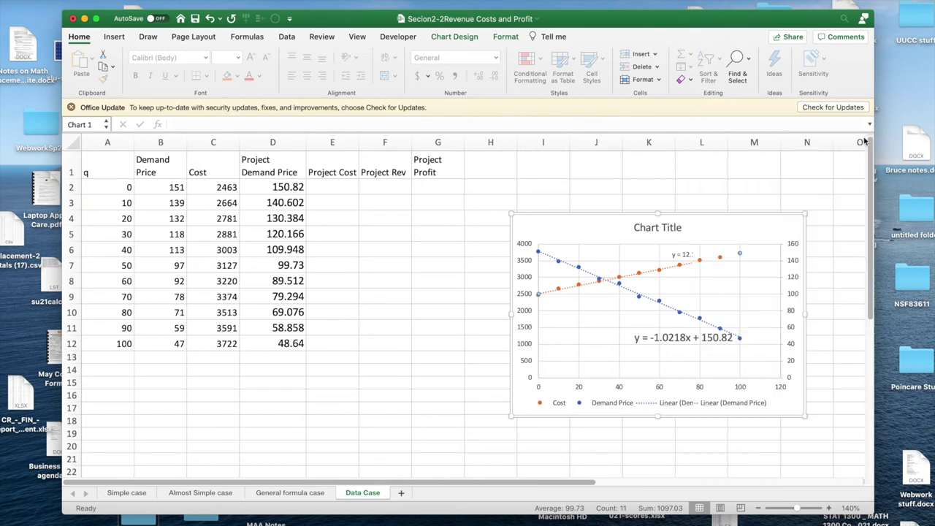
Step: Set the Cost equation label y = 12.184x + 2512.5 to 14 pt and select its text
click(683, 254)
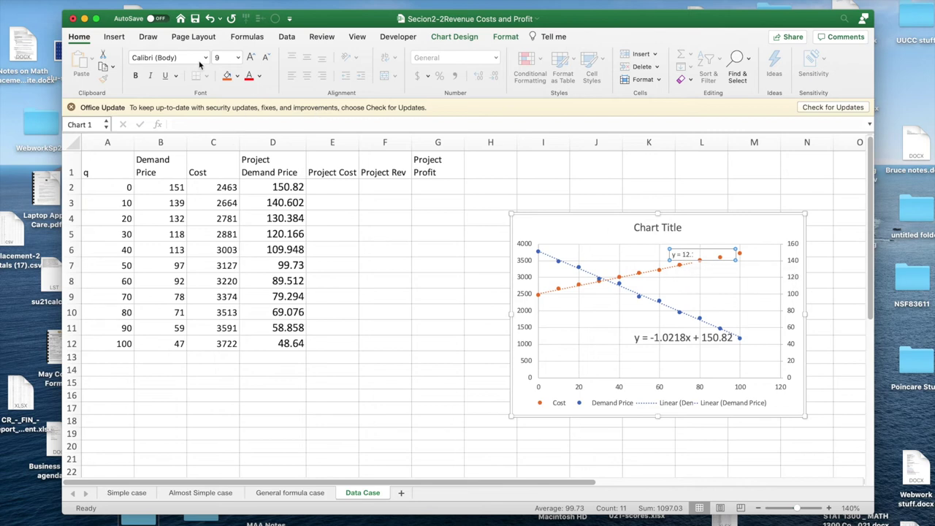
click(238, 57)
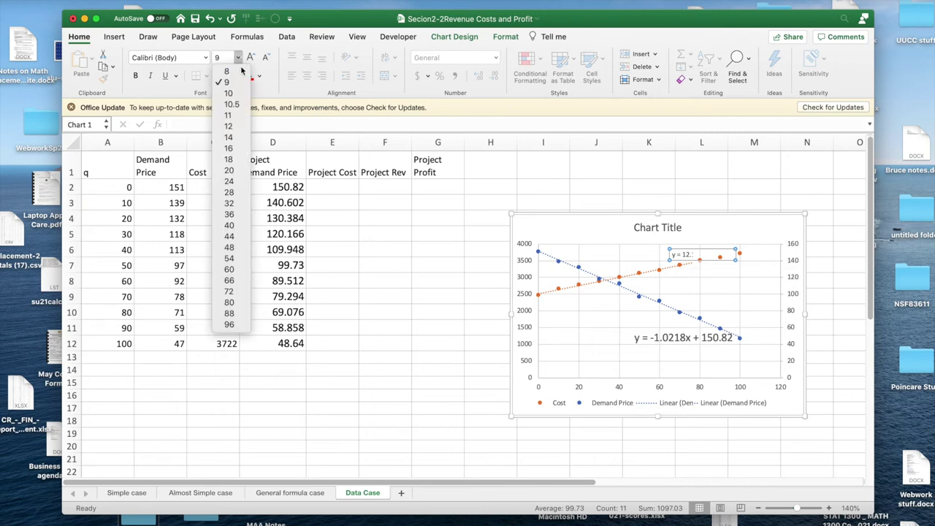
click(234, 138)
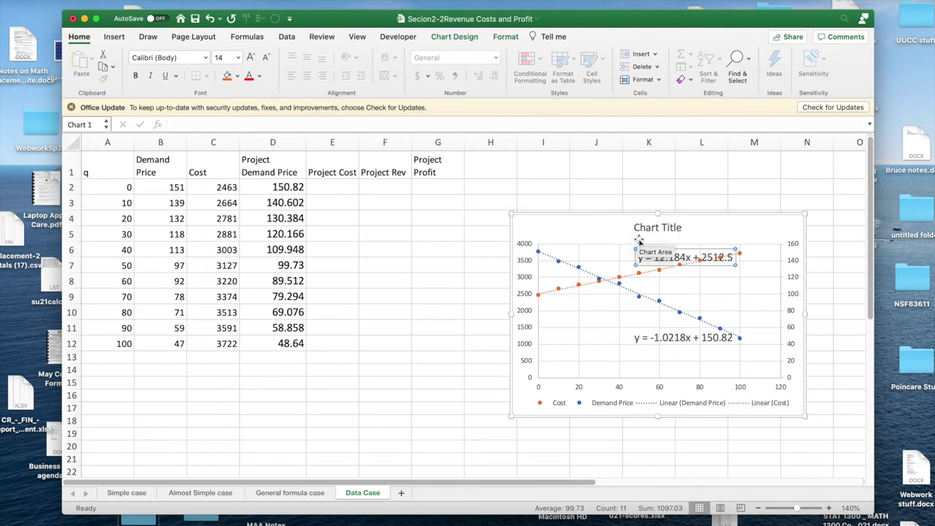
drag(647, 258, 745, 259)
key(super+c)
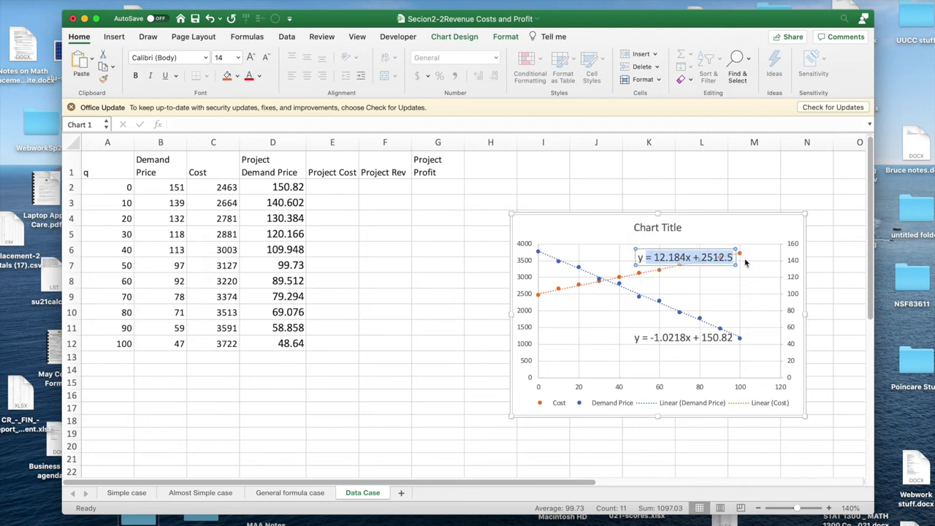
Step: Turn the pasted cost equation into =12.184*A2+2512.5 in E2 and fill it down to E12
click(328, 187)
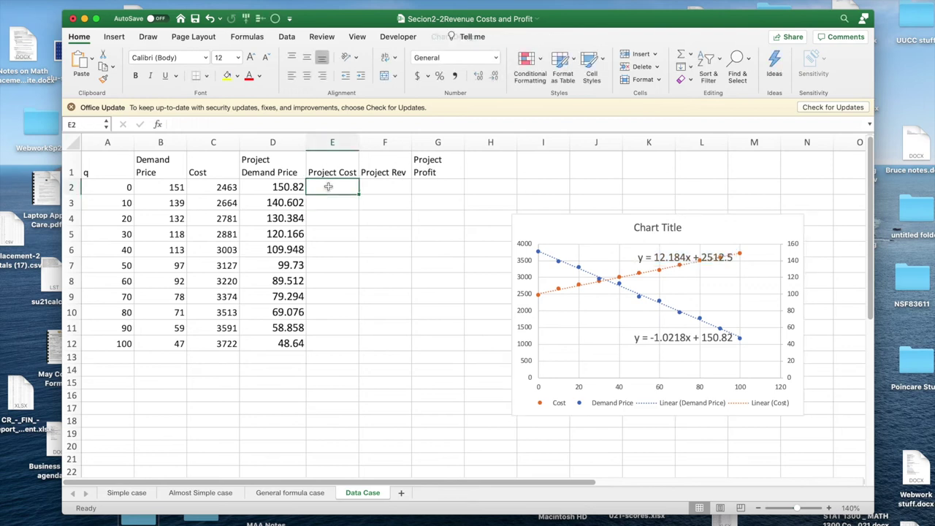
key(super+v)
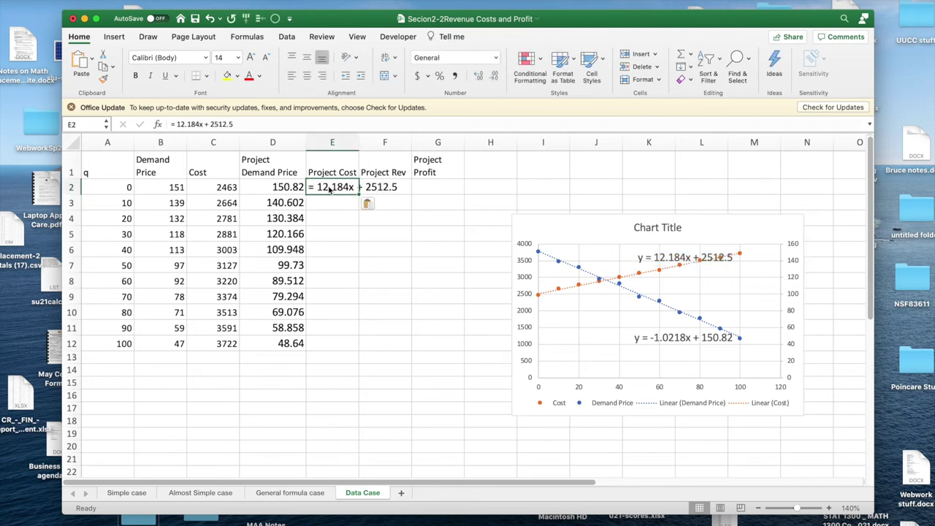
click(201, 126)
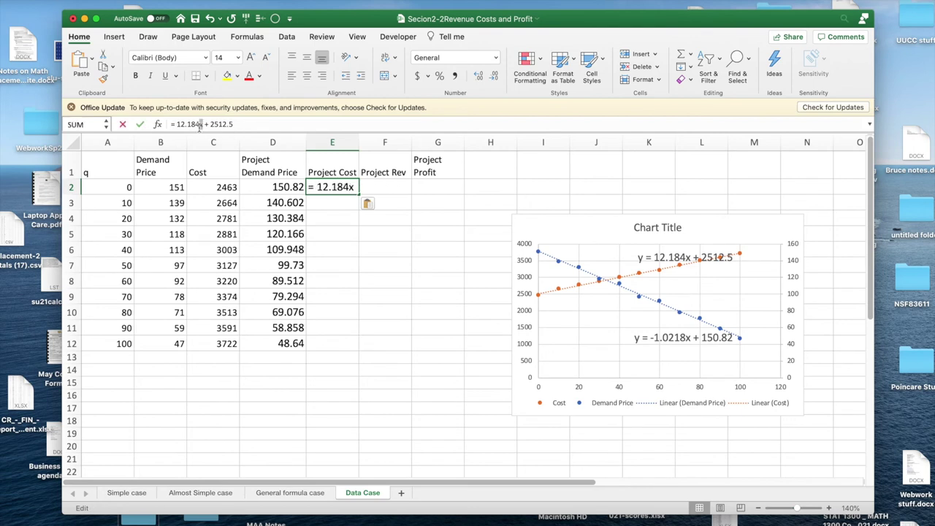
key(BackSpace)
text(*a2)
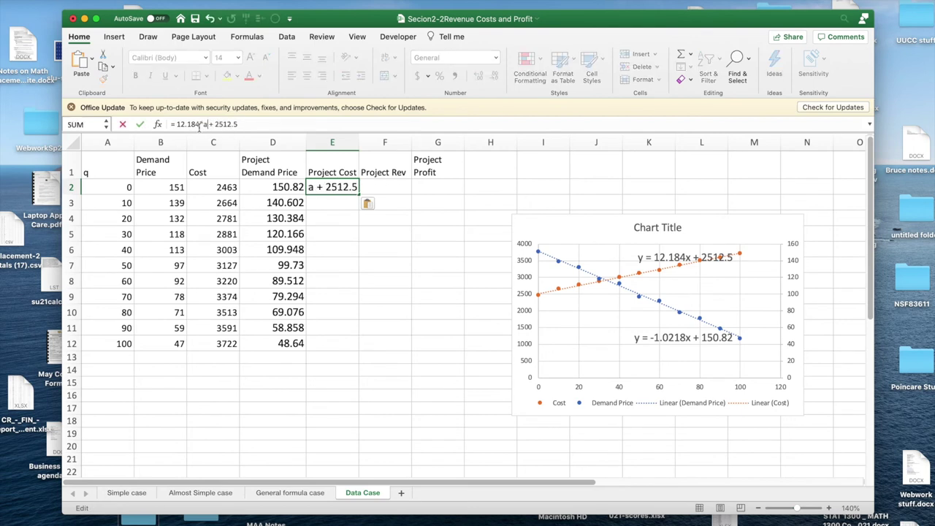
key(Return)
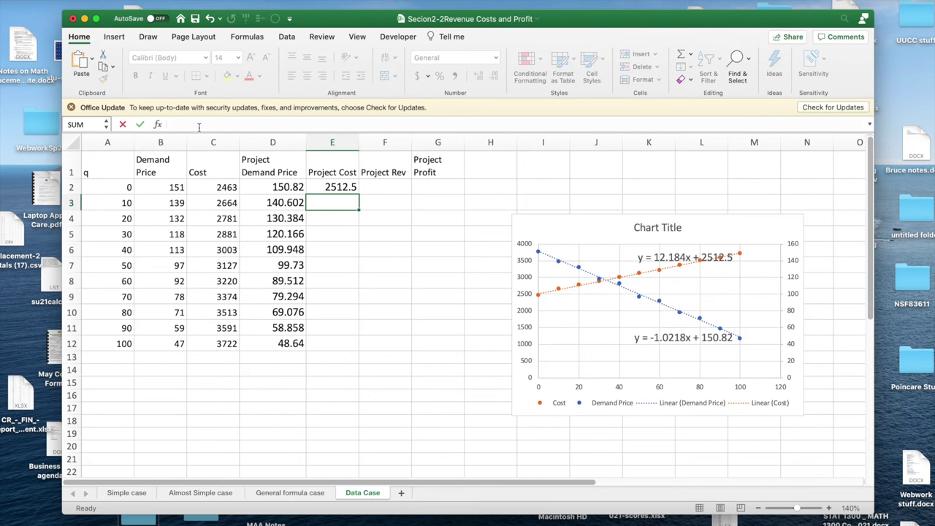
click(343, 189)
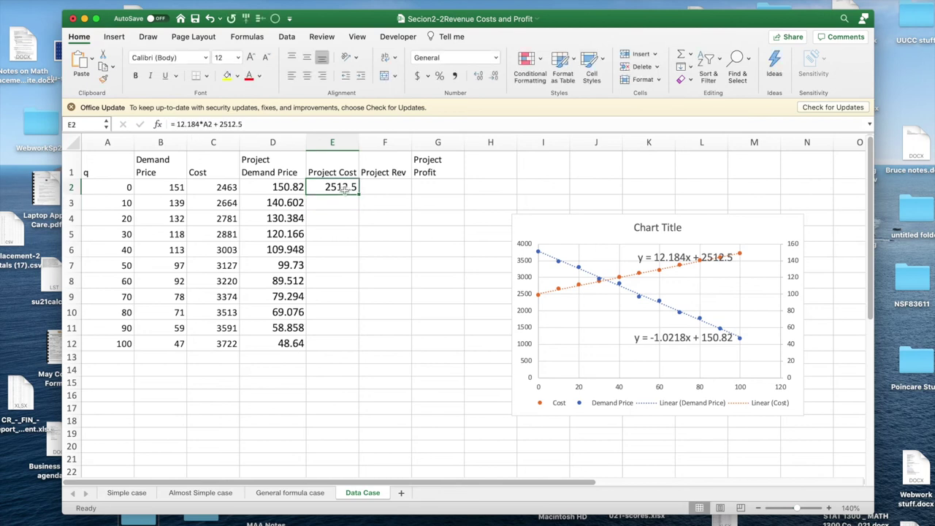
drag(358, 194, 338, 352)
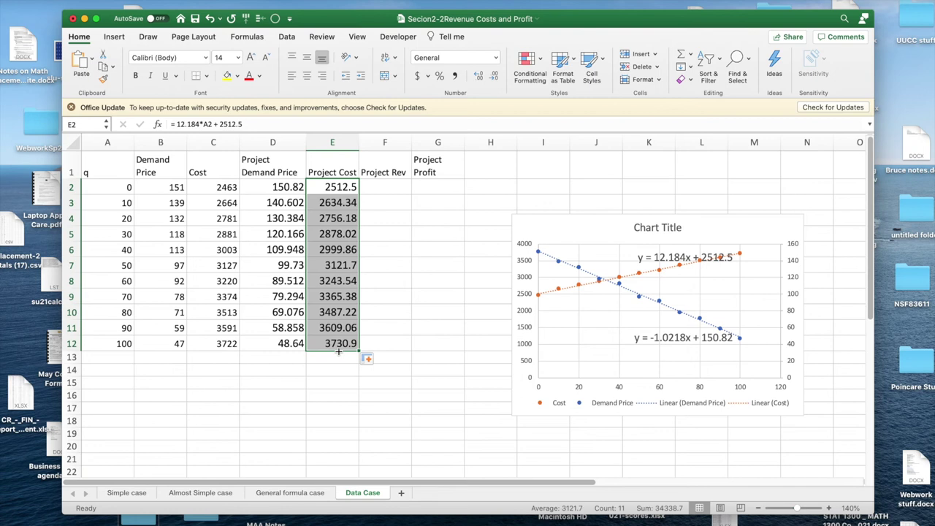
Step: Enter the projected revenue formula =D2*A2 in F2
click(392, 185)
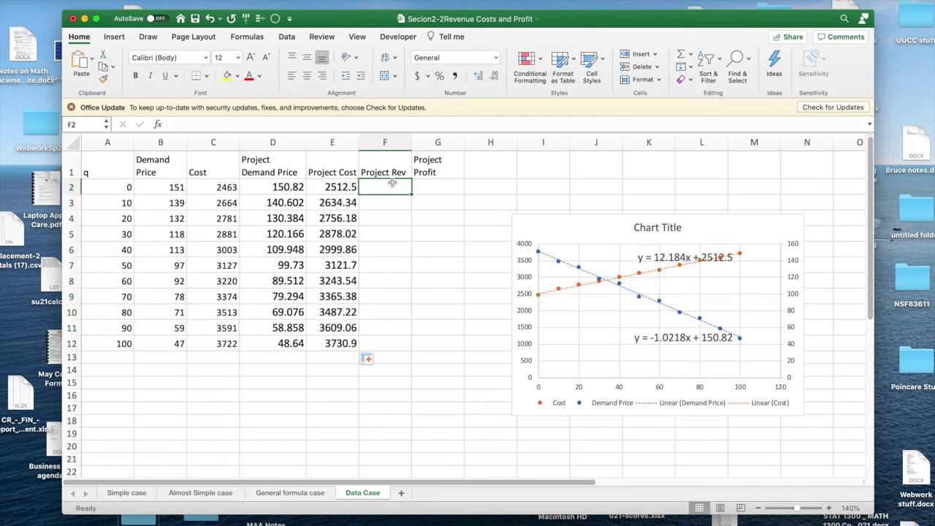
text(=)
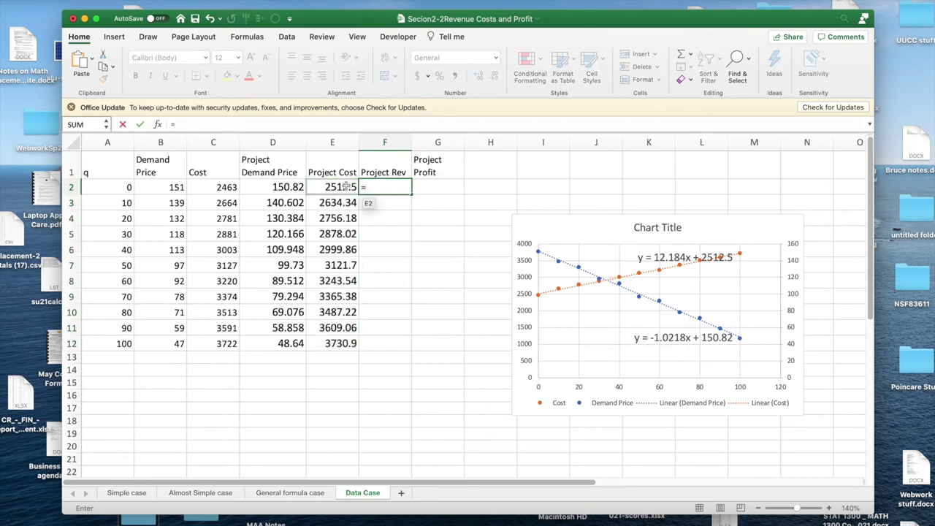
click(281, 187)
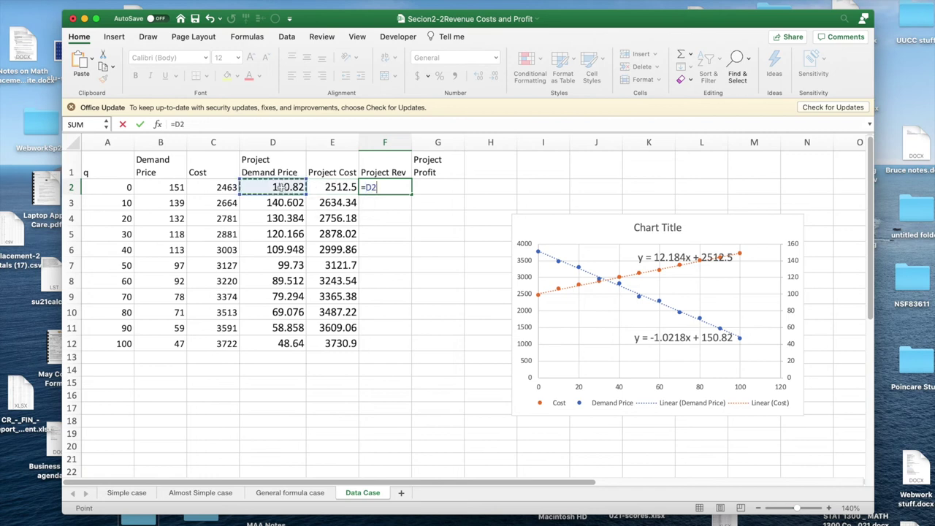
text(*)
click(114, 186)
key(Return)
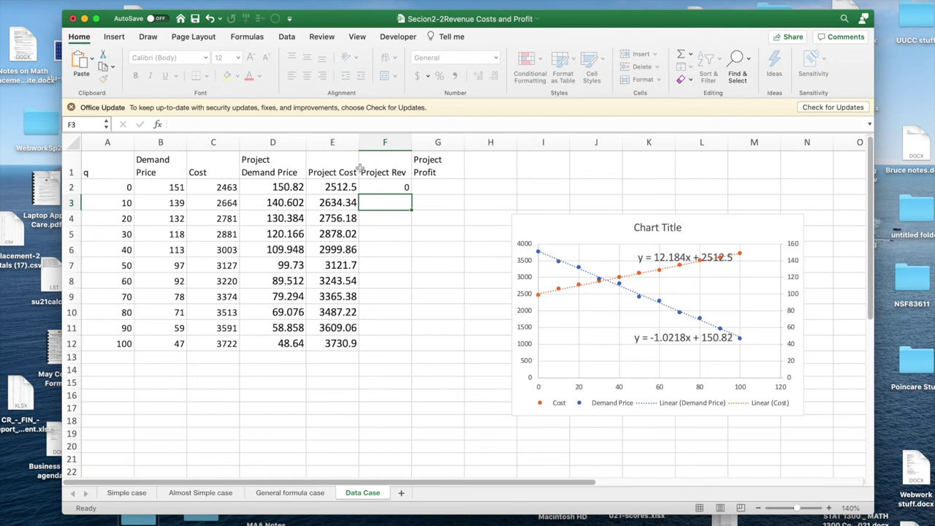
Step: Enter the profit formula =F2-E2 in G2 and fill F2:G2 down to row 12
click(430, 185)
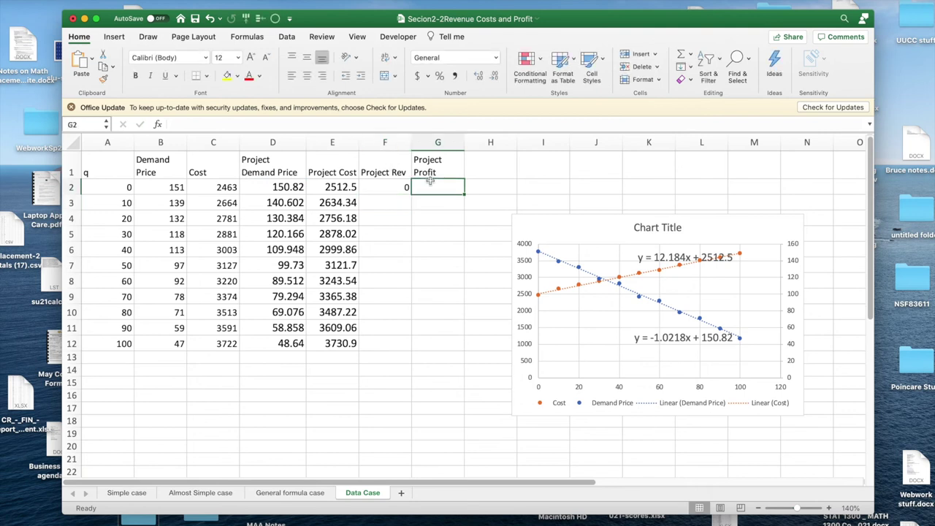
text(=)
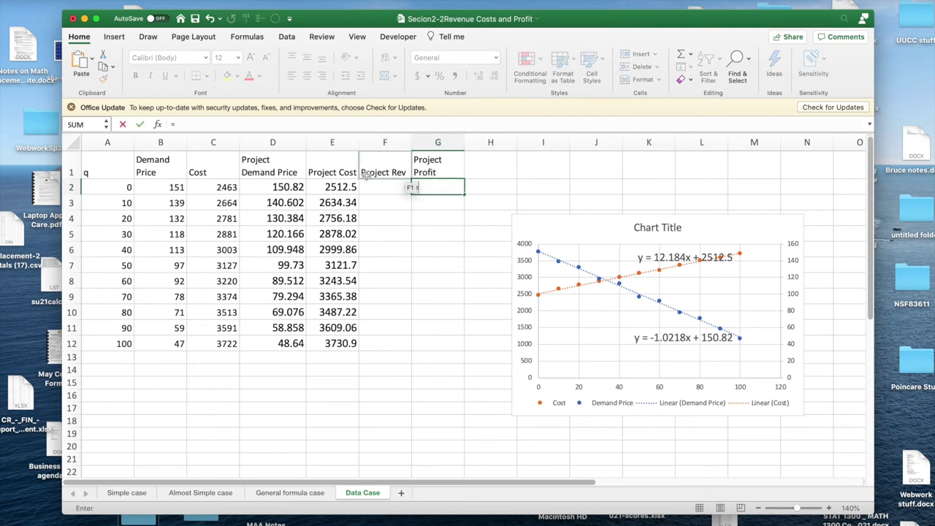
click(382, 184)
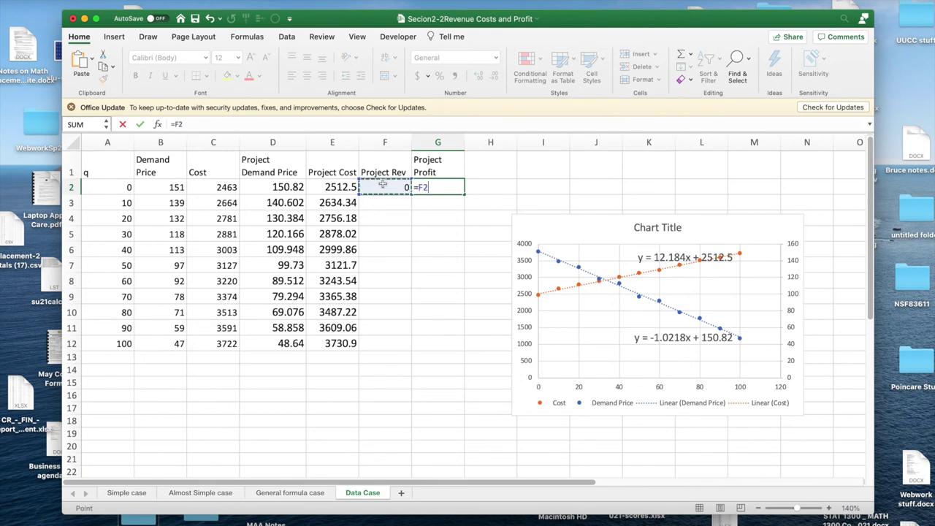
text(-)
click(340, 187)
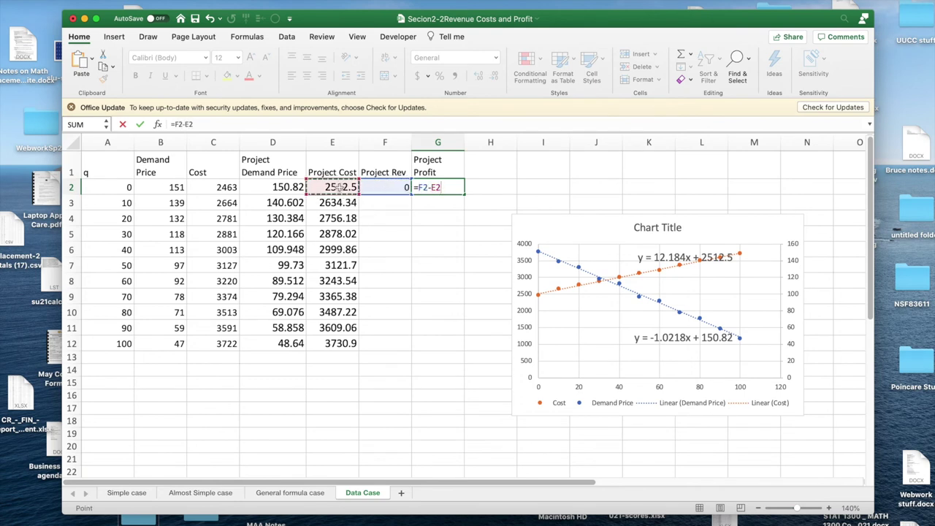
key(Return)
drag(402, 188, 458, 356)
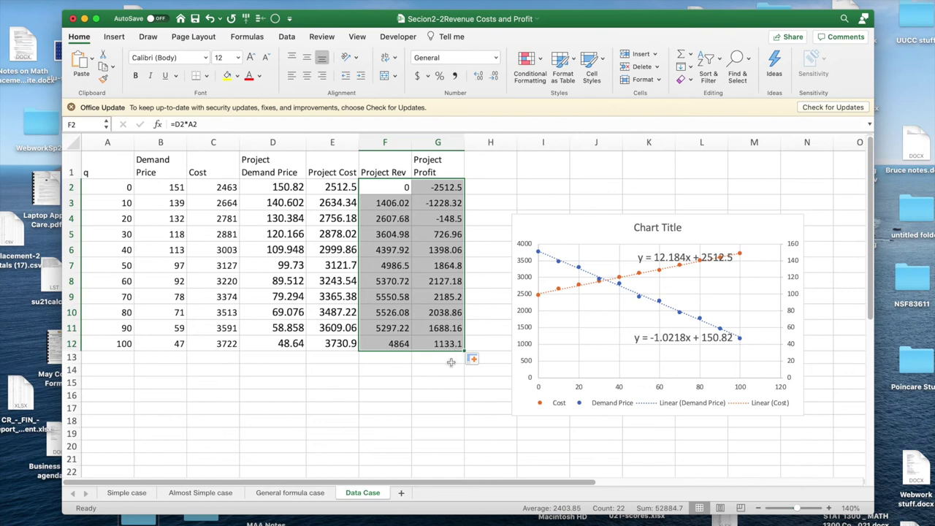
Step: Enter trial quantities 25 in A13 and 120 in A14
click(112, 358)
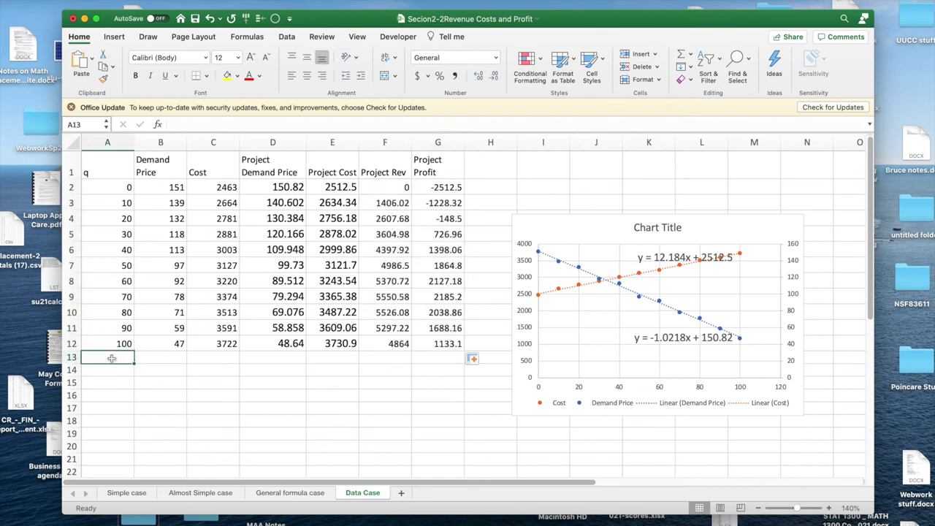
text(25)
key(Return)
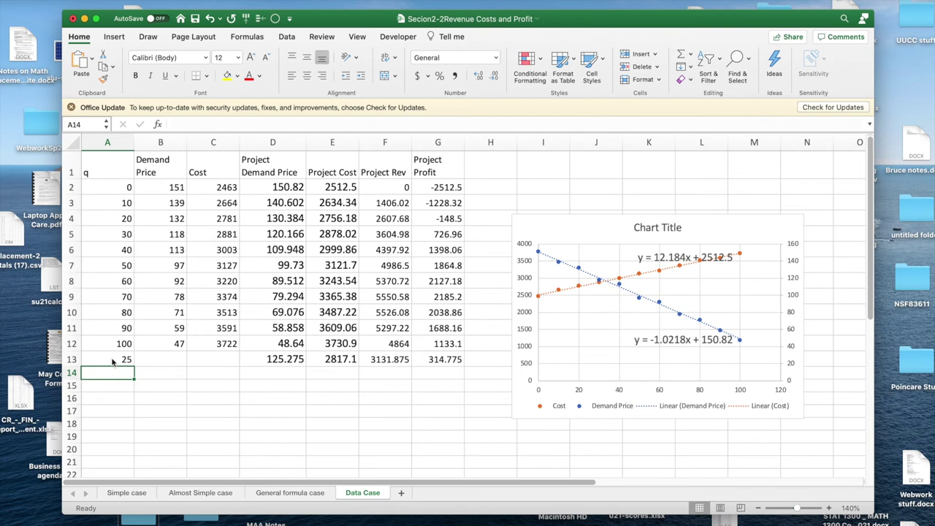
text(120)
key(Return)
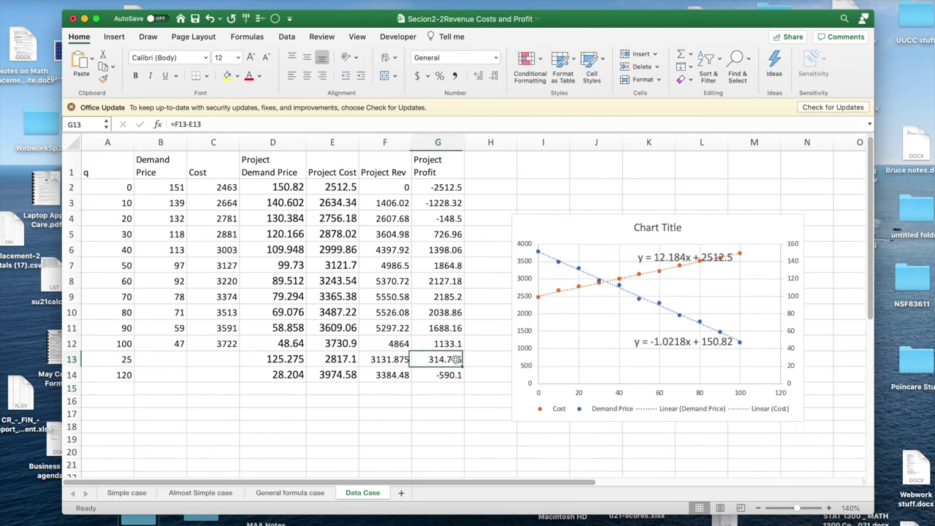
click(460, 360)
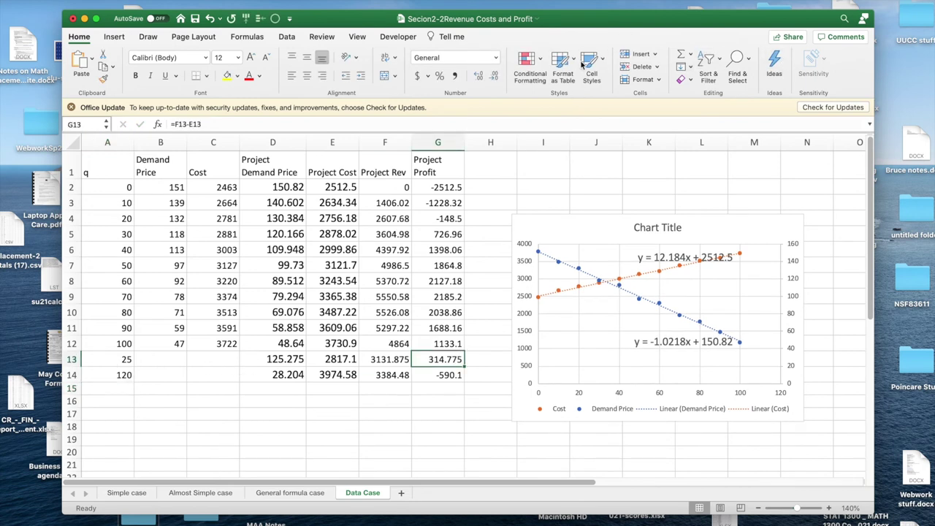
Step: Goal Seek G13 to 0 by changing A13, giving a break-even quantity of about 21.54
click(285, 38)
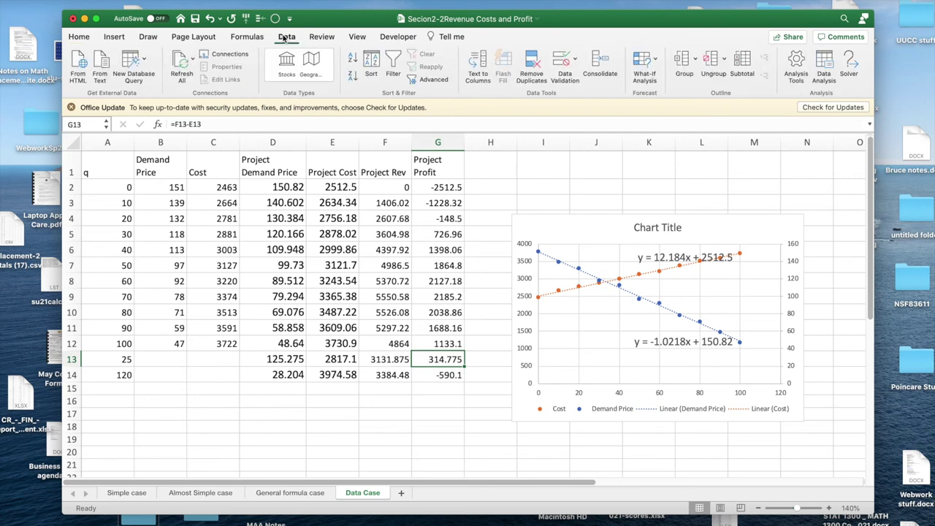
click(658, 63)
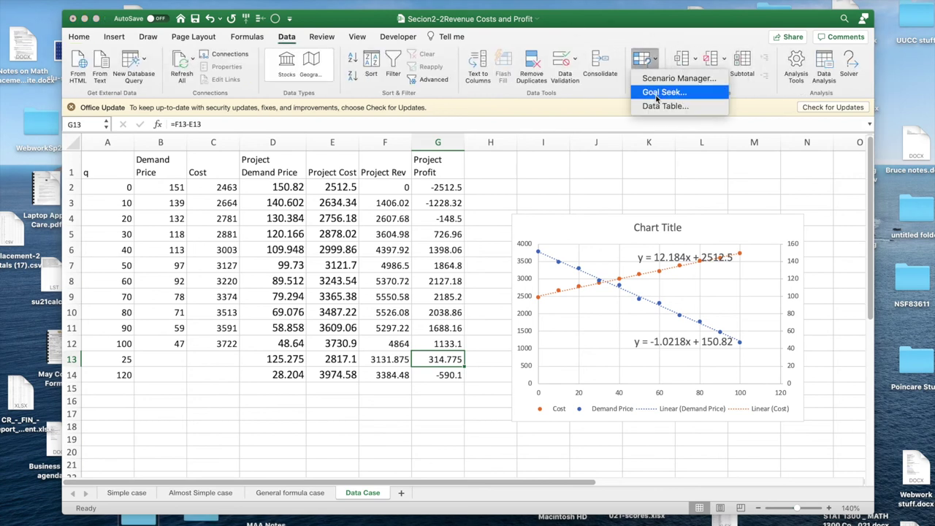
click(647, 95)
click(487, 162)
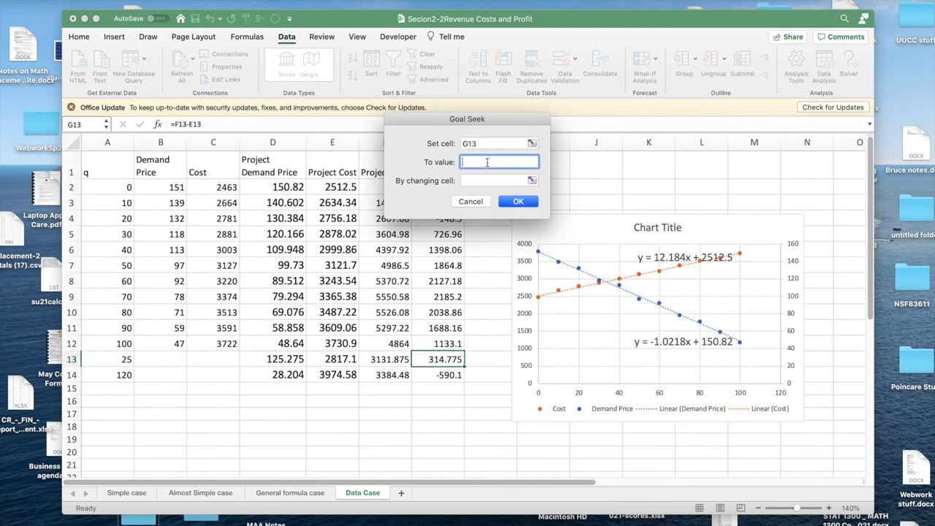
click(497, 181)
key(Return)
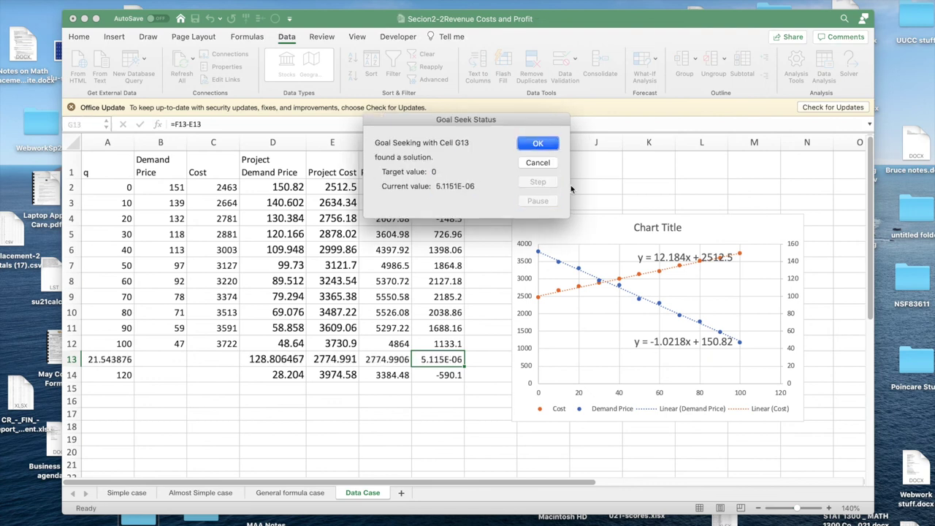
click(537, 144)
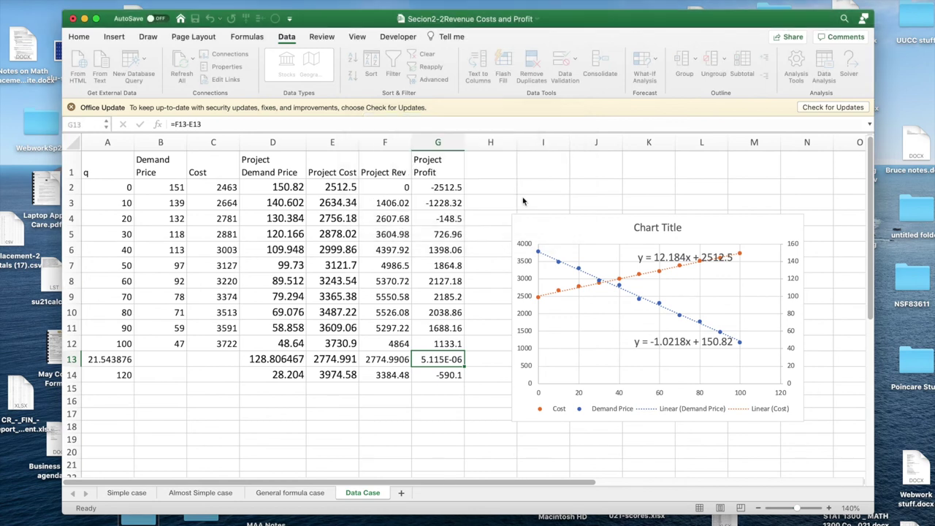
Step: Goal Seek G14 to 0 by changing A14, giving a break-even quantity of about 114.13
click(437, 375)
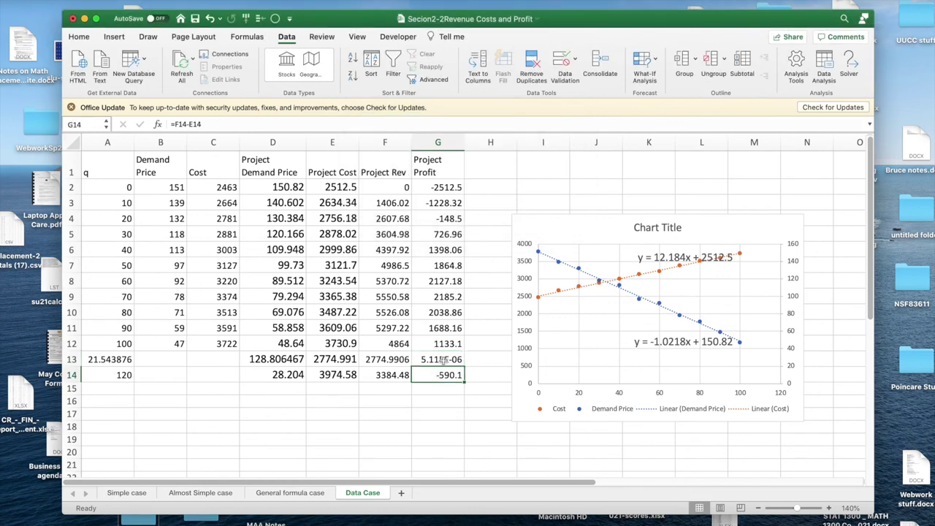
click(655, 63)
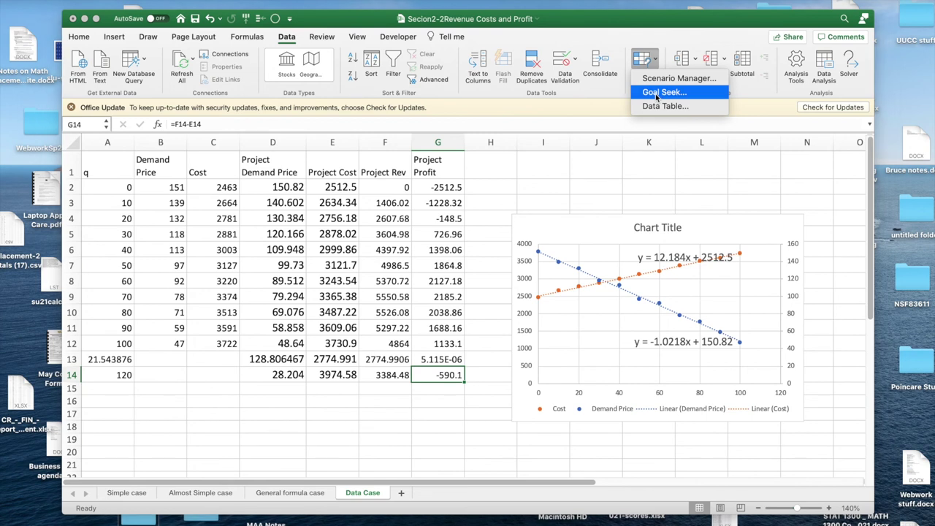
click(658, 90)
click(473, 162)
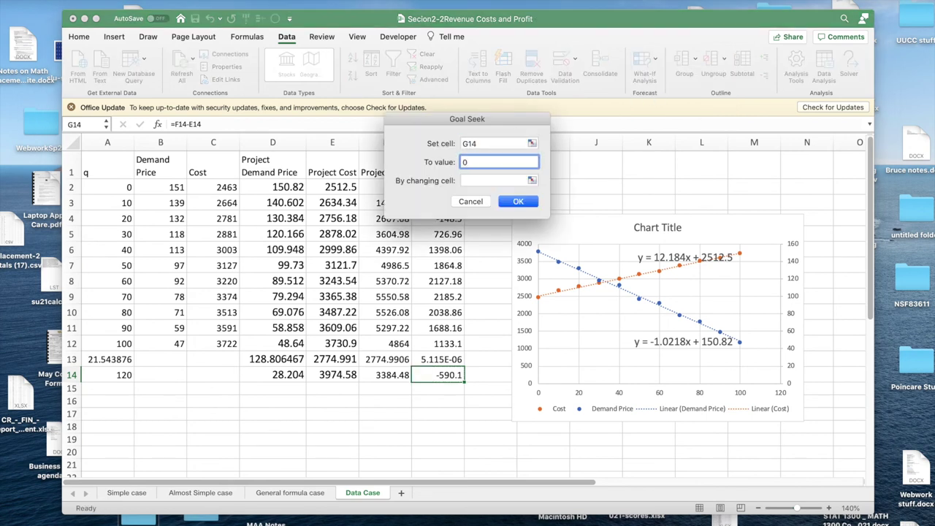
click(483, 180)
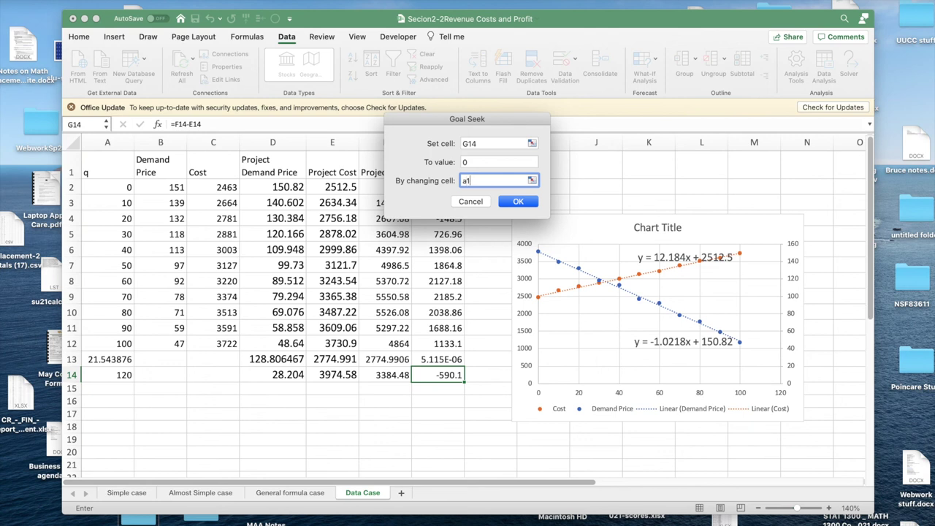
key(Return)
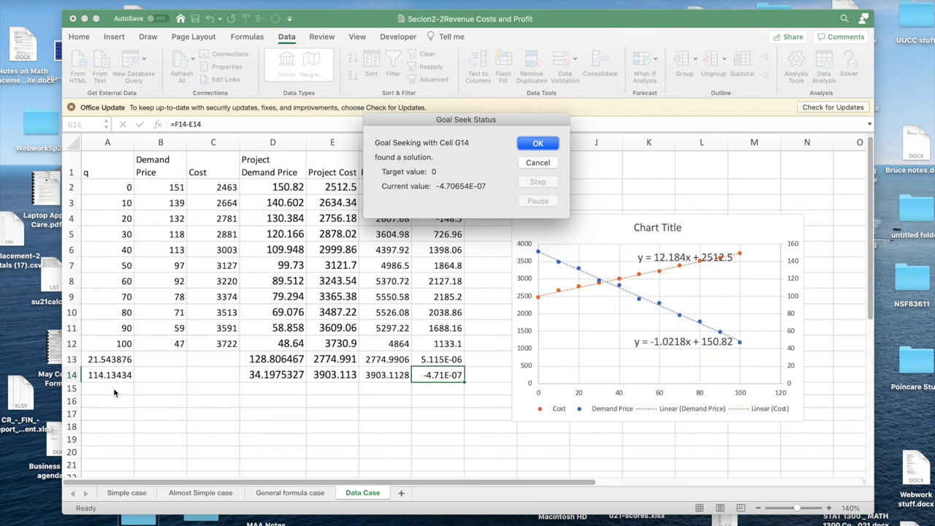
click(538, 144)
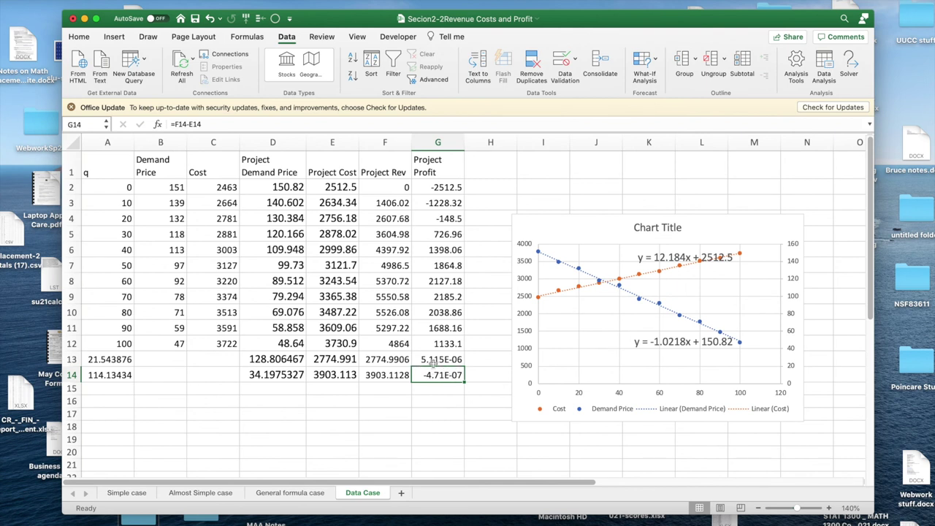
Step: Review the Simple and Almost Simple case sheets with Show Formulas off, ending on General formula case
click(124, 494)
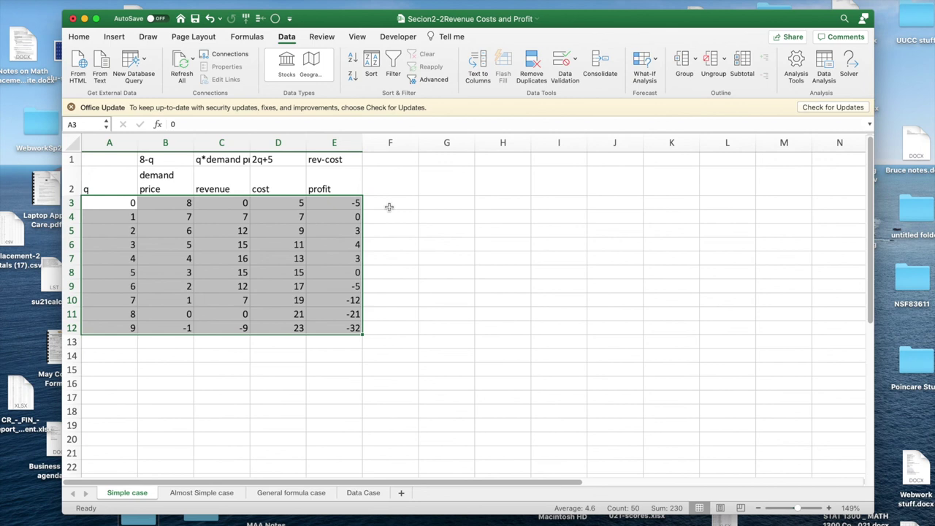
click(192, 494)
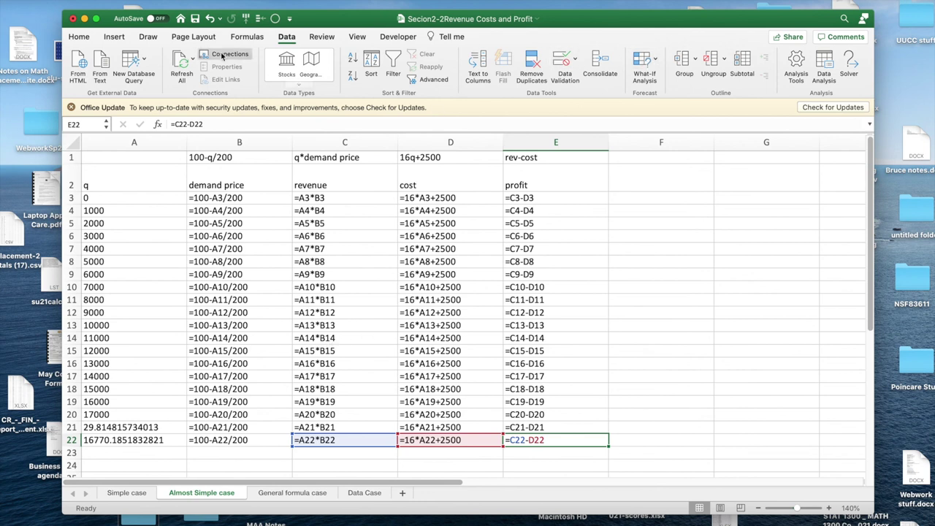
click(246, 37)
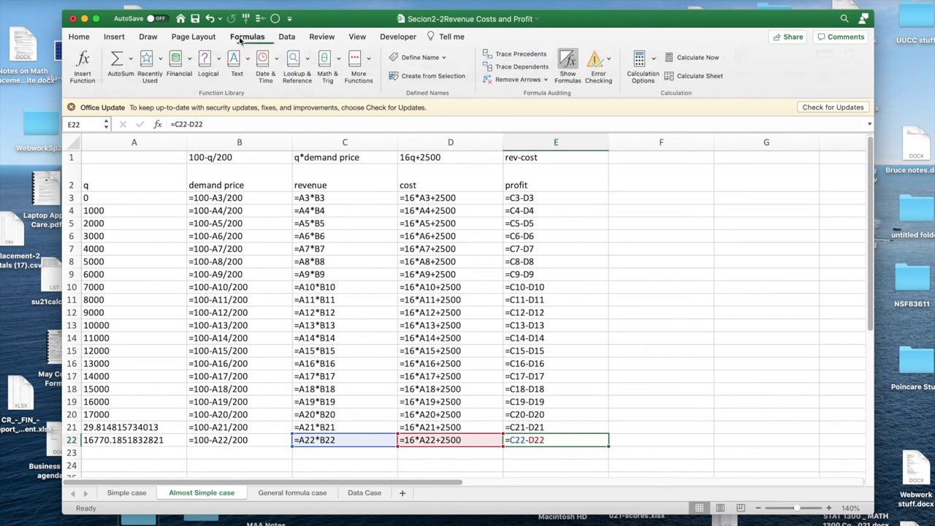
click(564, 63)
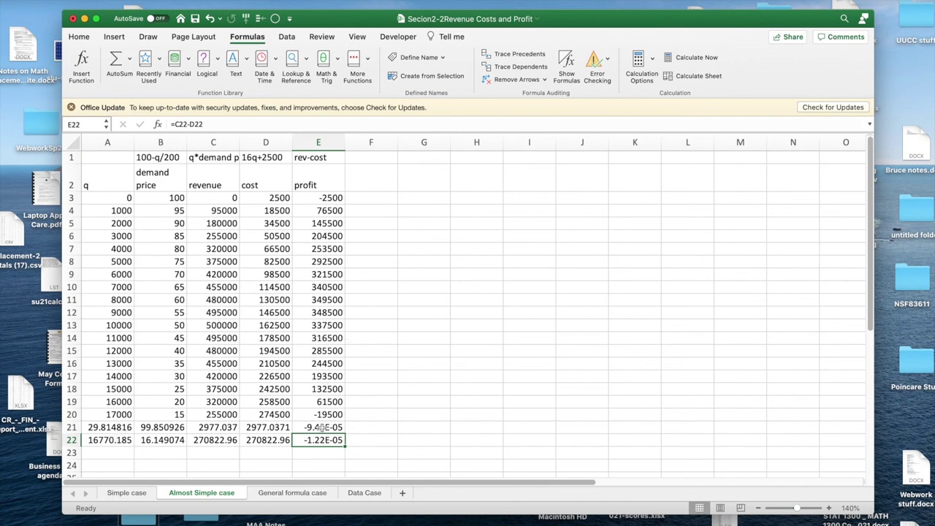
click(293, 492)
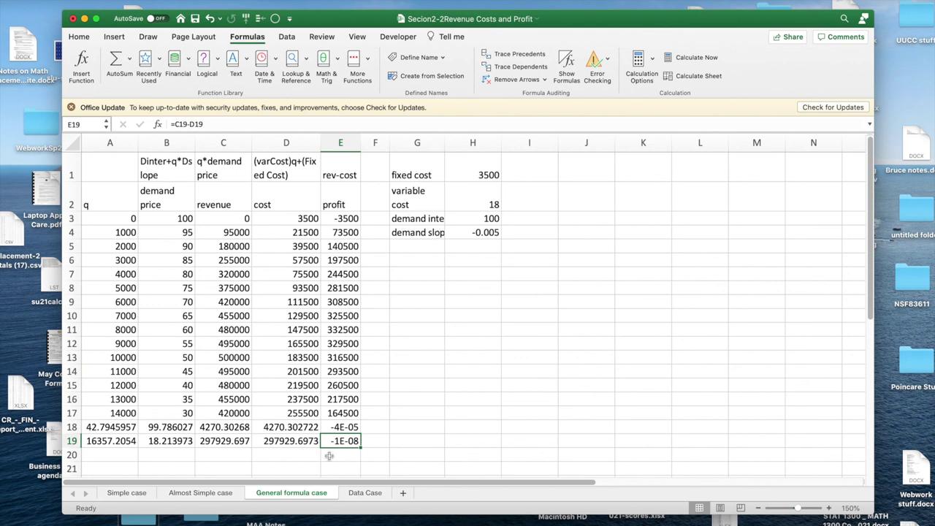
Step: Switch to the Data Case sheet and inspect the F2 revenue and G2 profit formulas
click(359, 493)
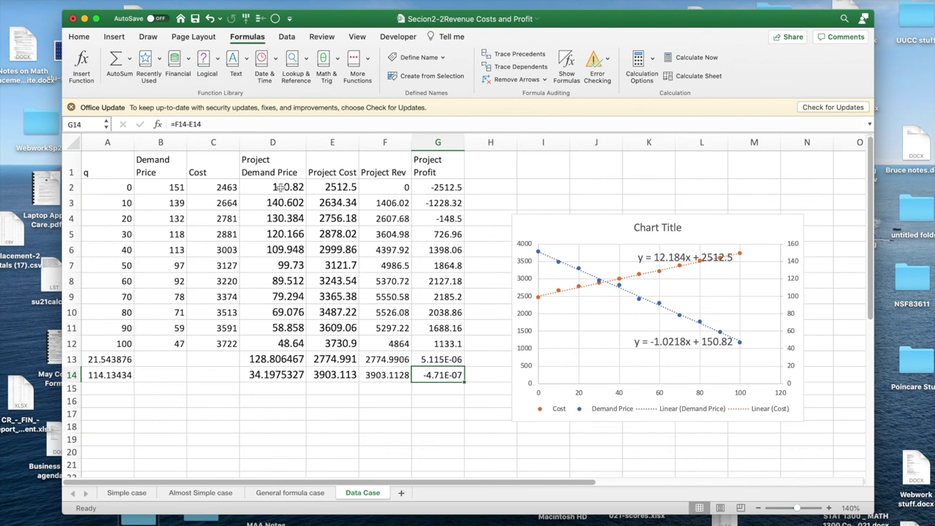
click(390, 187)
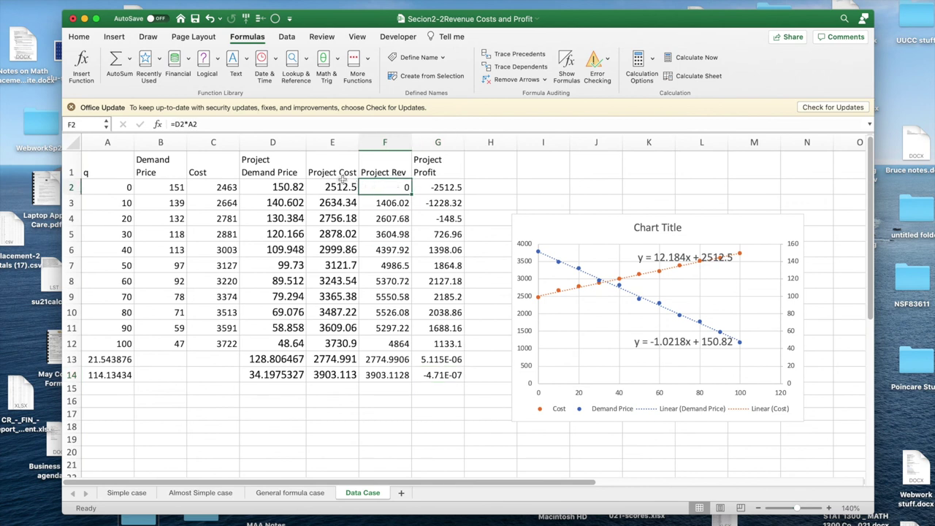
click(447, 187)
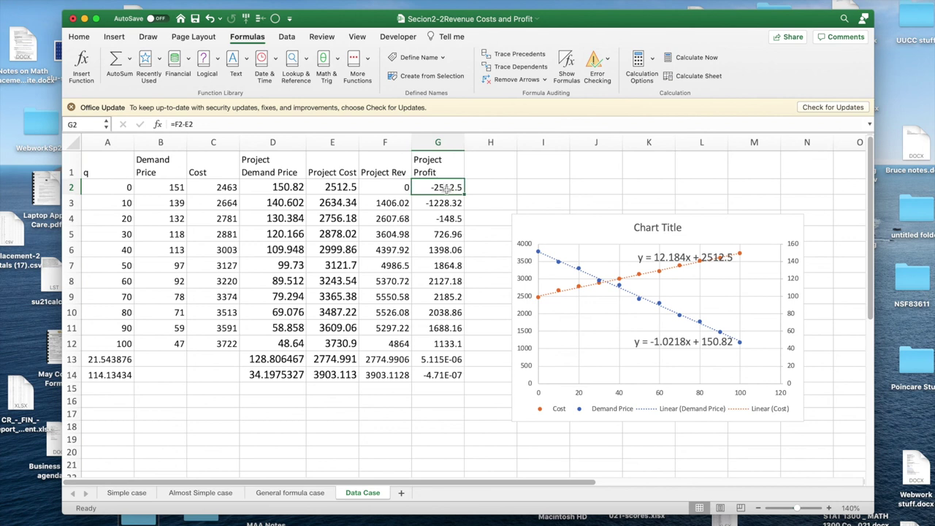